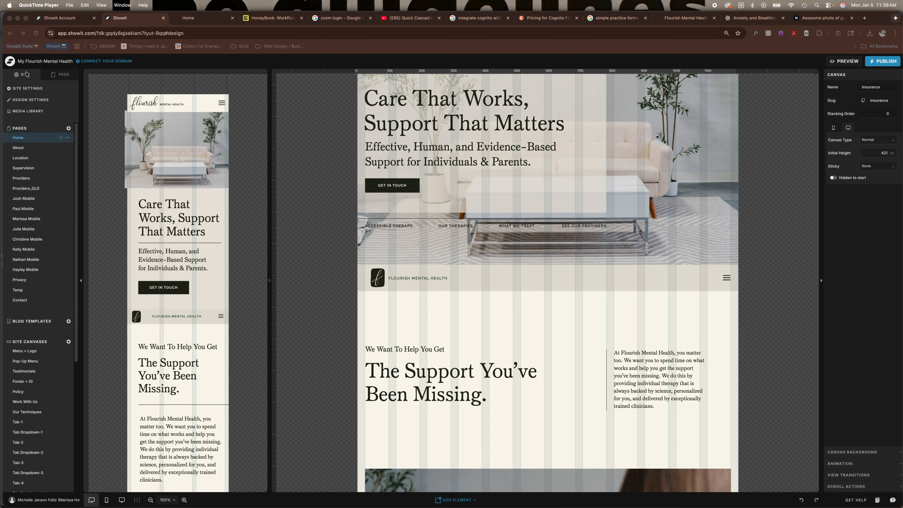
- Walk through the Home page's canvases one by one: Main Header, SECOND NAV, About Us, Work With Us and Insurance
{"action": "left_click", "coordinate": [21, 78]}
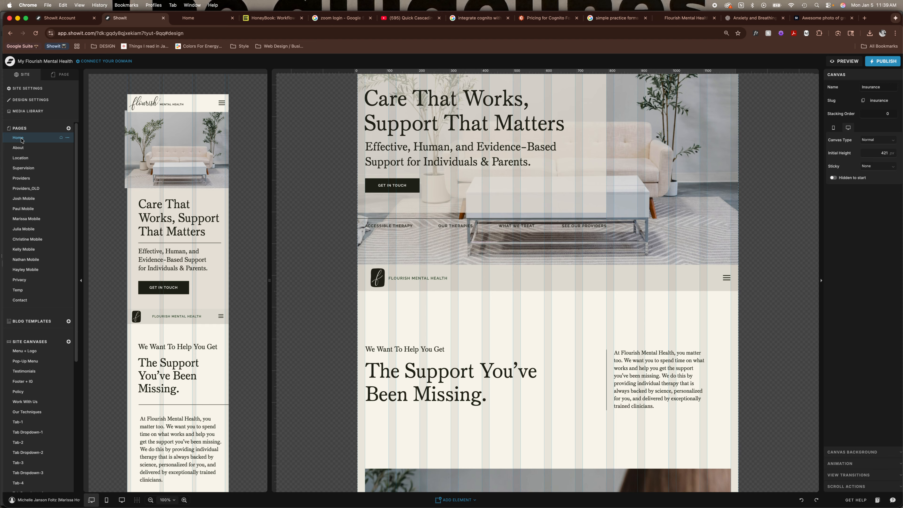
{"action": "left_click", "coordinate": [60, 76]}
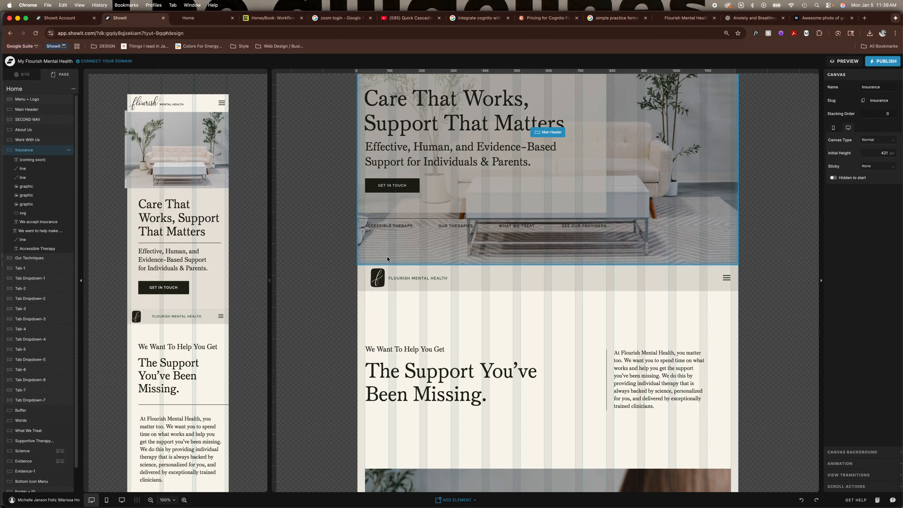
{"action": "left_click", "coordinate": [382, 254]}
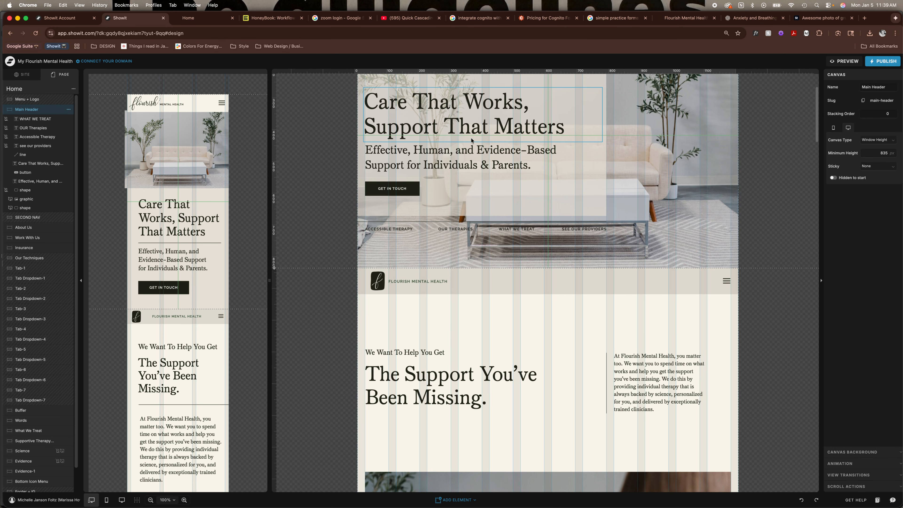
{"action": "scroll", "coordinate": [471, 138], "scroll_direction": "up", "scroll_amount": 3}
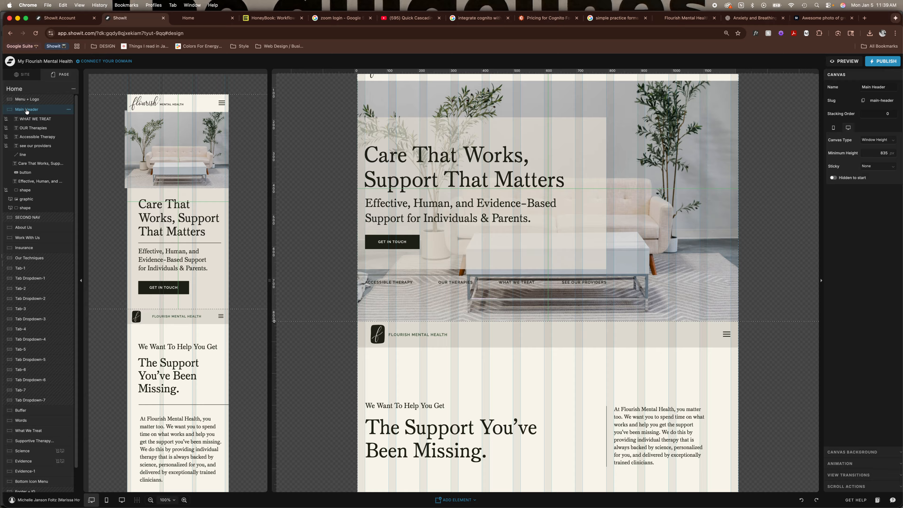
{"action": "left_click", "coordinate": [27, 218]}
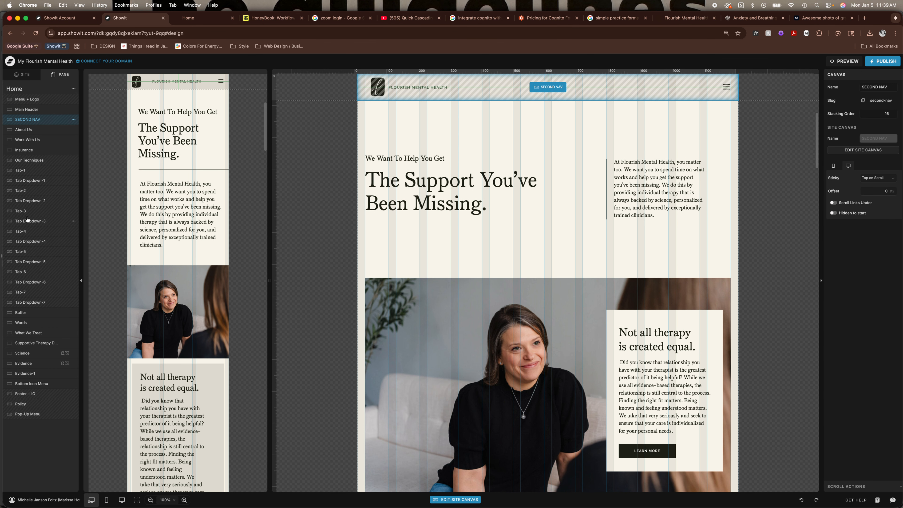
{"action": "left_click", "coordinate": [21, 131]}
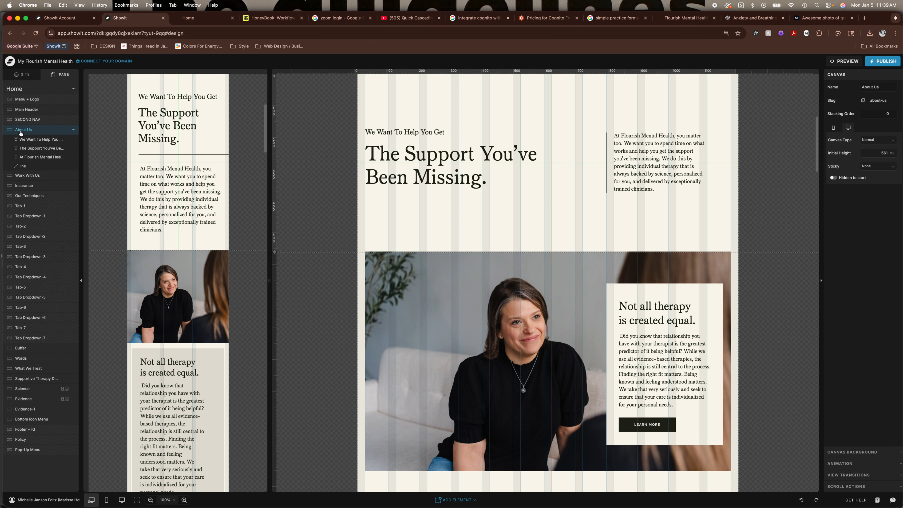
{"action": "left_click", "coordinate": [30, 176]}
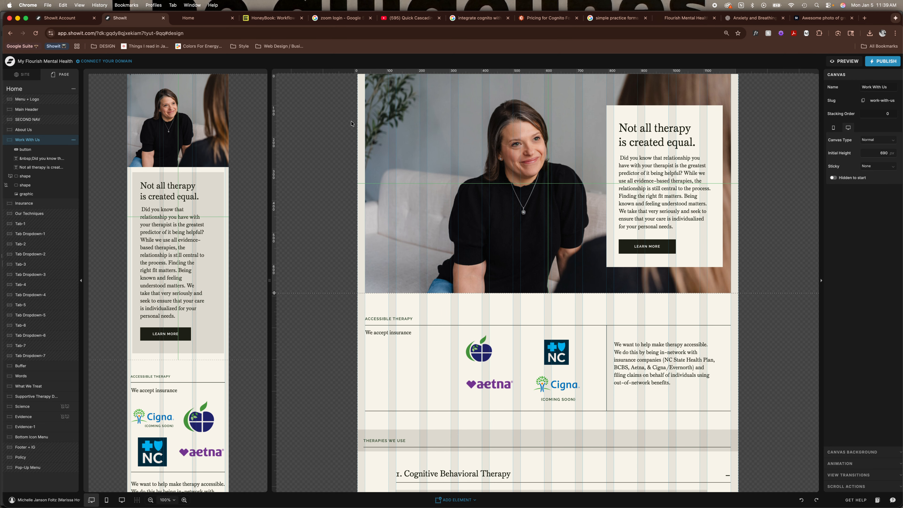
{"action": "left_click", "coordinate": [32, 203]}
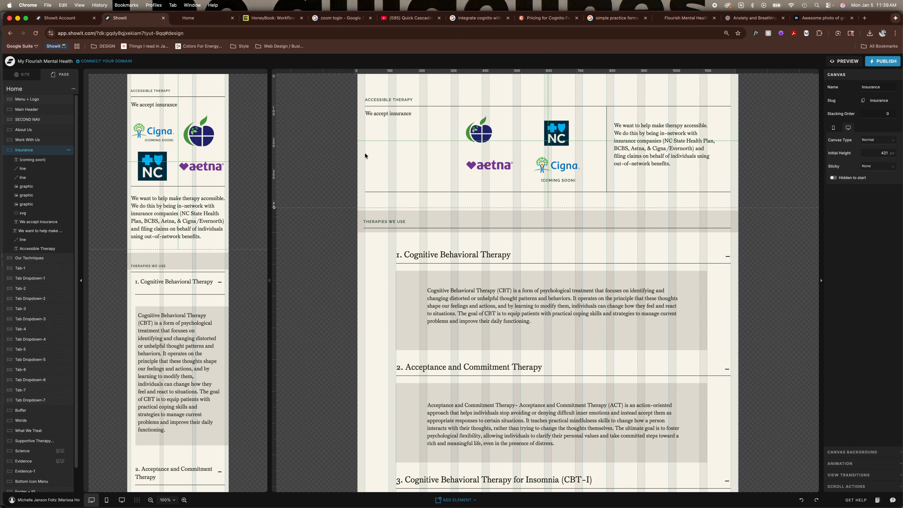
- Select the descriptive paragraph in the About Us canvas and view it in relation to the header above
{"action": "scroll", "coordinate": [365, 155], "scroll_direction": "up", "scroll_amount": 8}
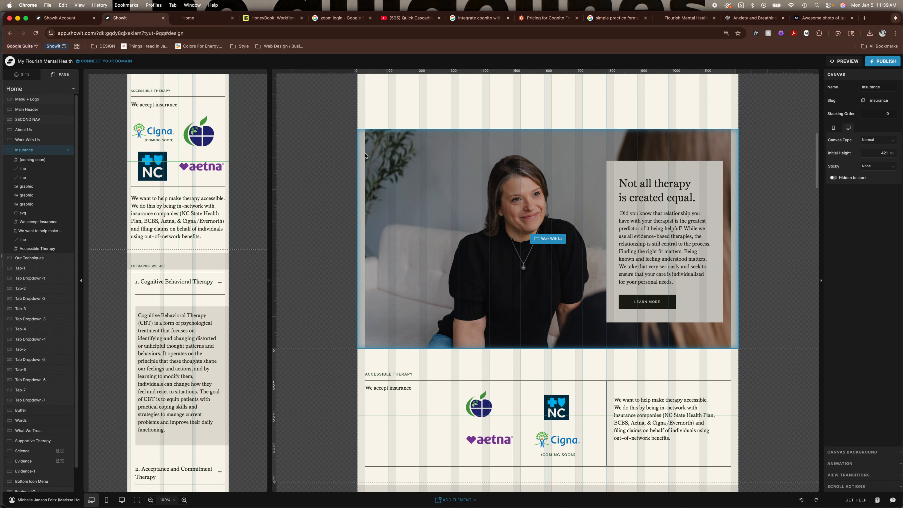
{"action": "scroll", "coordinate": [365, 155], "scroll_direction": "up", "scroll_amount": 5}
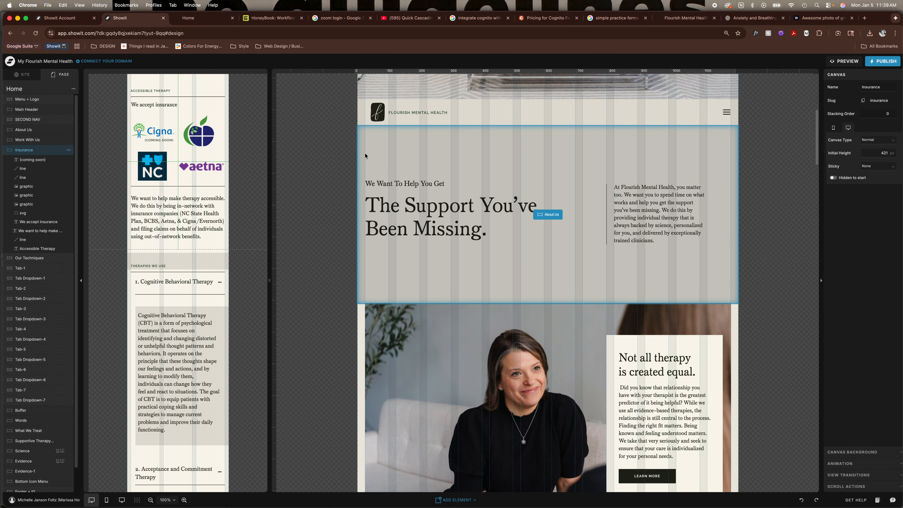
{"action": "left_click", "coordinate": [657, 213]}
{"action": "left_click", "coordinate": [643, 210]}
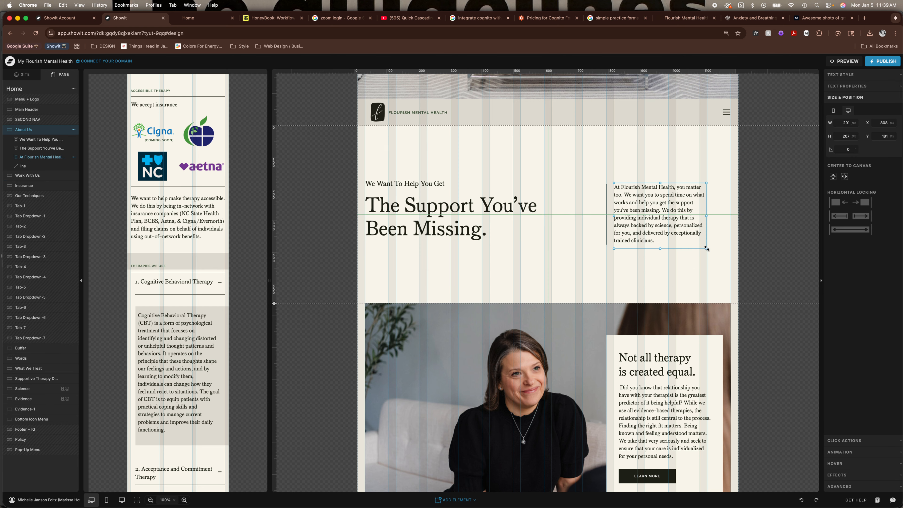
{"action": "scroll", "coordinate": [415, 185], "scroll_direction": "up", "scroll_amount": 7}
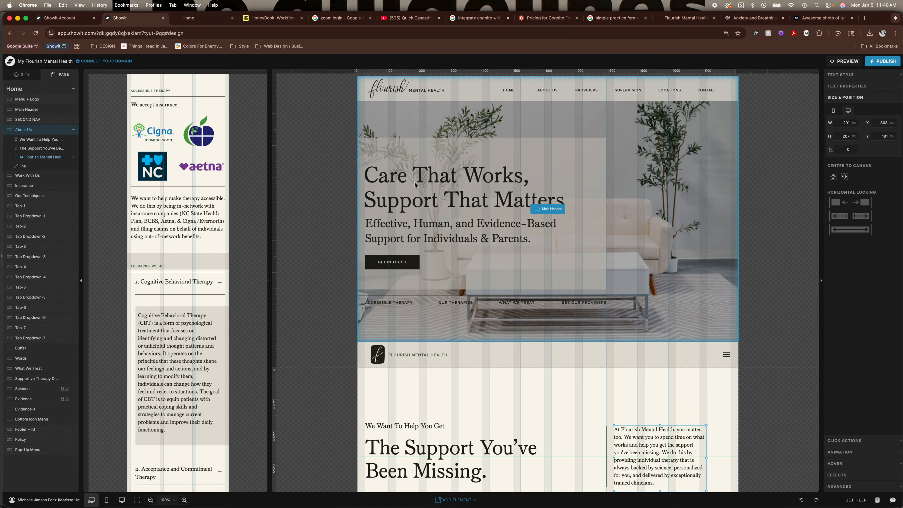
{"action": "scroll", "coordinate": [415, 185], "scroll_direction": "down", "scroll_amount": 5}
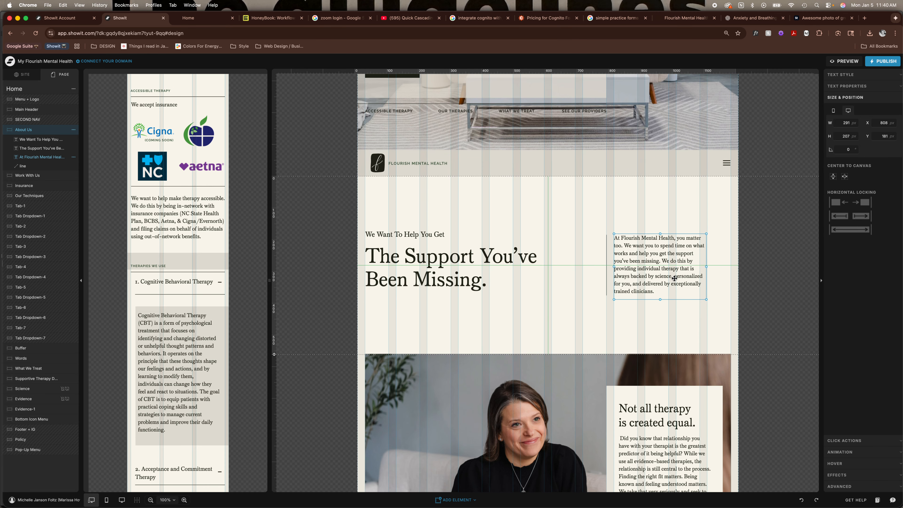
- Open the About Us paragraph for inline text editing and exit without changing its wording
{"action": "key", "text": "Escape"}
{"action": "left_click", "coordinate": [640, 247]}
{"action": "double_click", "coordinate": [660, 259]}
{"action": "left_click", "coordinate": [661, 272]}
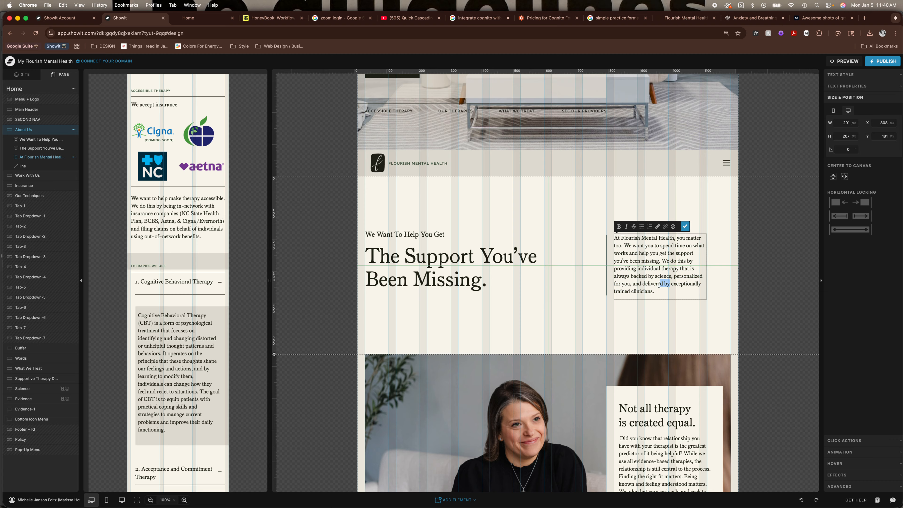
{"action": "key", "text": "Escape"}
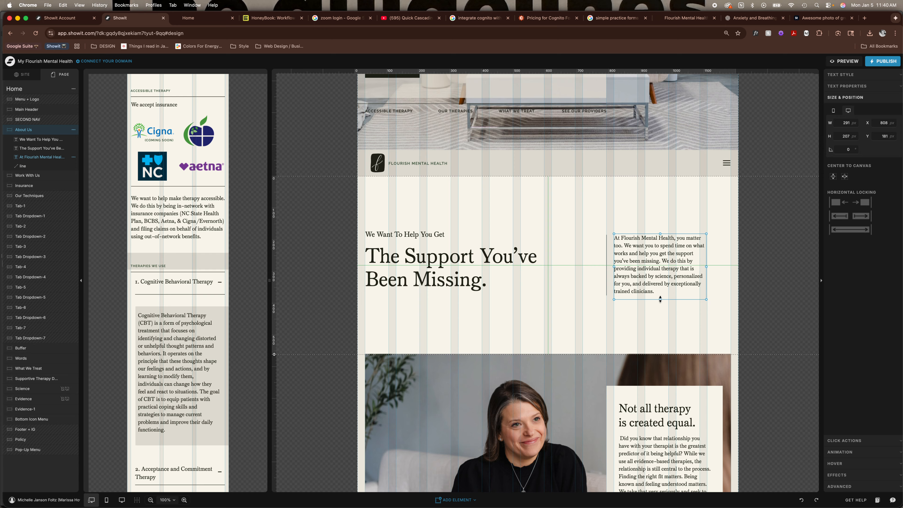
- Try shortening the About Us paragraph's text box to about 100 px high
{"action": "left_click_drag", "start_coordinate": [660, 298], "coordinate": [660, 279]}
{"action": "left_click_drag", "start_coordinate": [660, 279], "coordinate": [660, 297]}
{"action": "left_click", "coordinate": [703, 320]}
{"action": "left_click", "coordinate": [642, 261]}
{"action": "left_click", "coordinate": [662, 283]}
{"action": "left_click", "coordinate": [646, 262]}
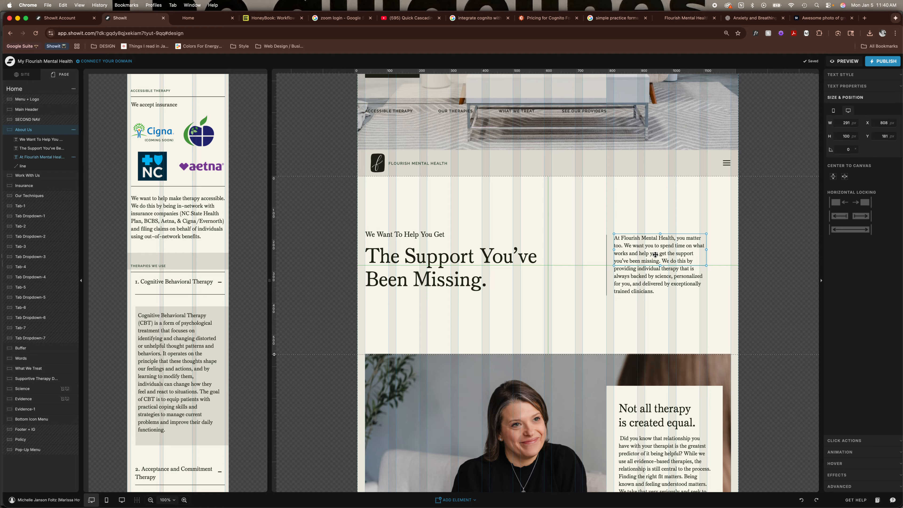
- Resize the About Us paragraph's text box to about 206 px high so it encloses all its text
{"action": "left_click_drag", "start_coordinate": [660, 266], "coordinate": [659, 298]}
{"action": "left_click_drag", "start_coordinate": [661, 297], "coordinate": [661, 342]}
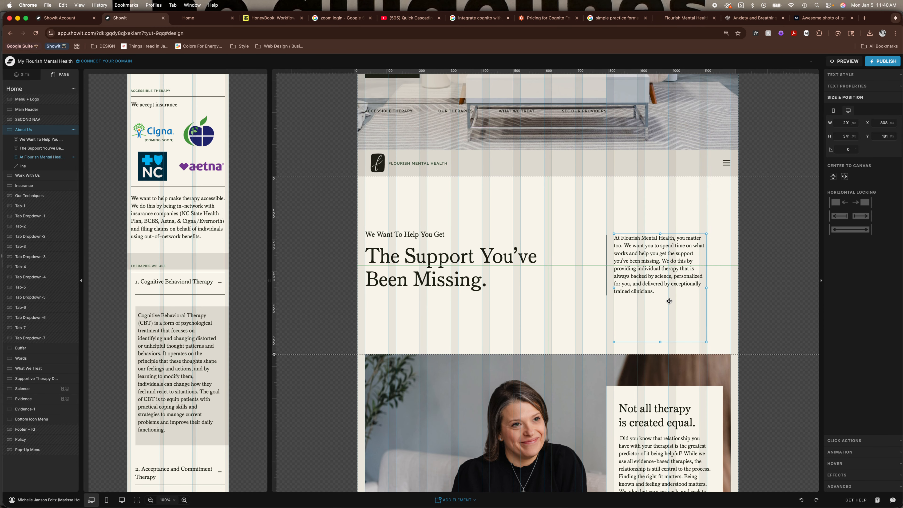
{"action": "left_click_drag", "start_coordinate": [660, 342], "coordinate": [654, 299]}
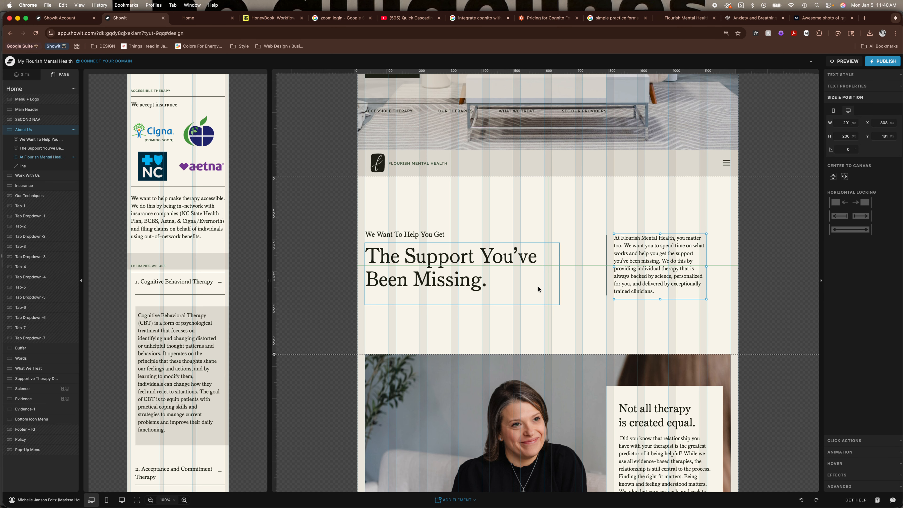
- Shorten the text box of the insurance paragraph in the Insurance canvas to about 183 px high
{"action": "scroll", "coordinate": [538, 289], "scroll_direction": "down", "scroll_amount": 5}
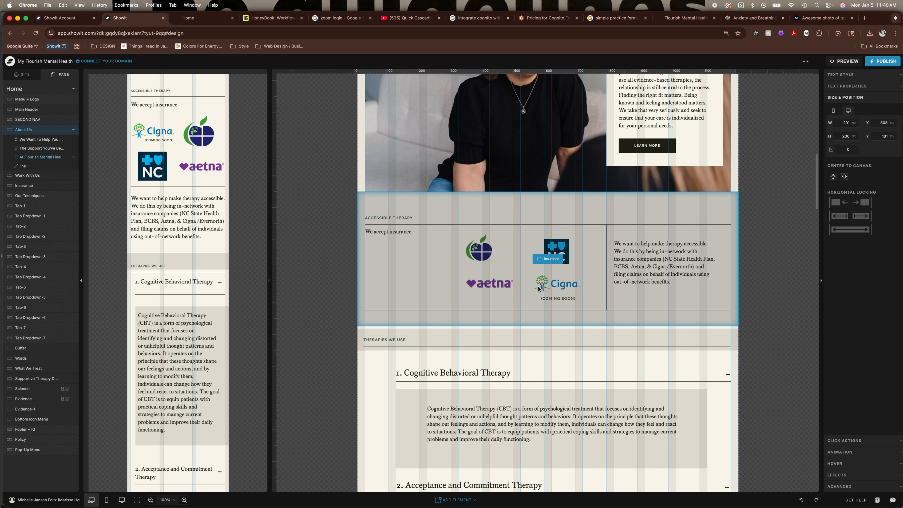
{"action": "left_click", "coordinate": [635, 253]}
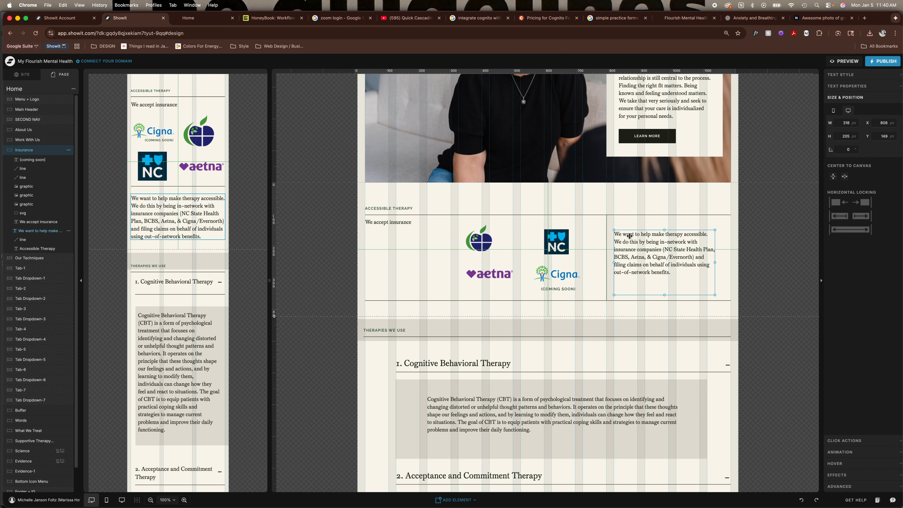
{"action": "left_click_drag", "start_coordinate": [665, 295], "coordinate": [663, 282]}
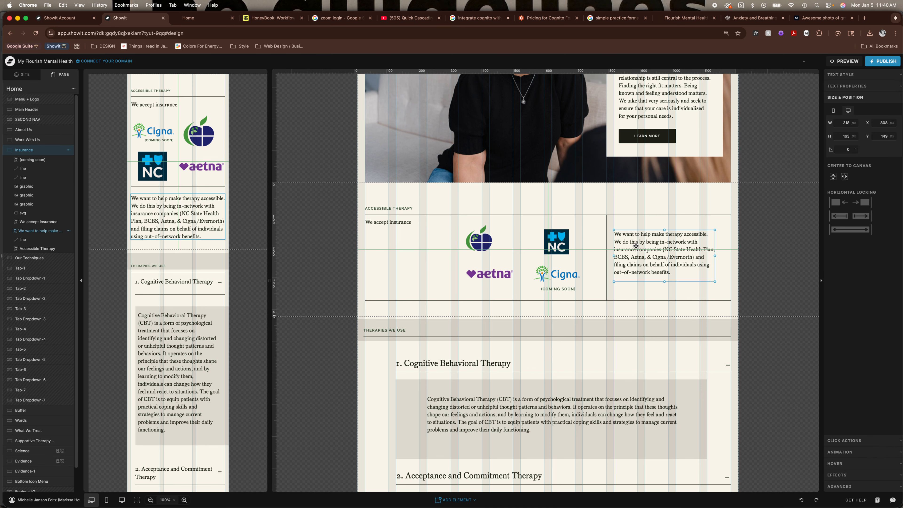
- Try moving the insurance paragraph sideways past the canvas edge, undo the move and deselect it
{"action": "left_click_drag", "start_coordinate": [636, 246], "coordinate": [718, 246]}
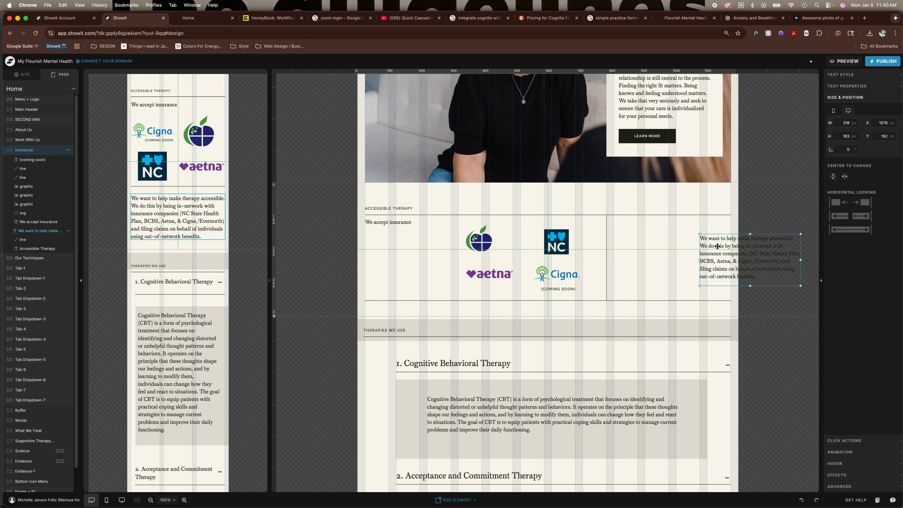
{"action": "key", "text": "super+z"}
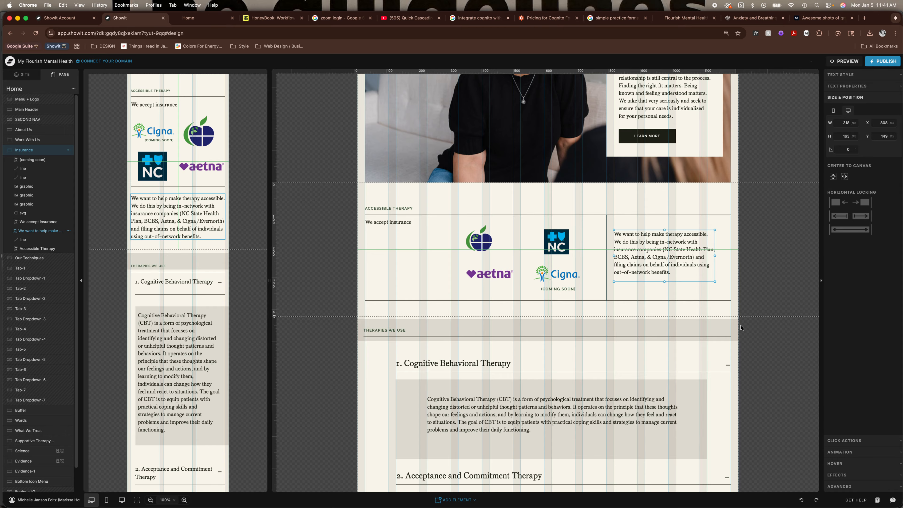
{"action": "left_click", "coordinate": [722, 292]}
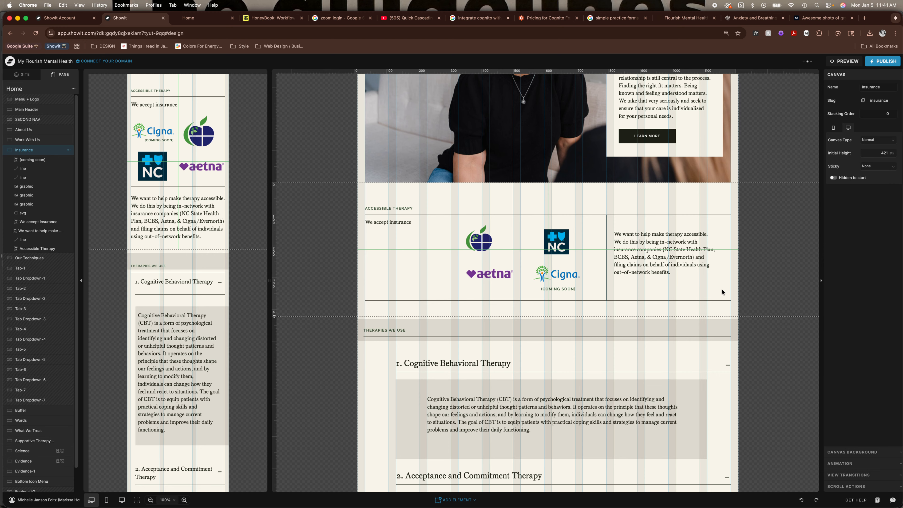
- Open the Tab Dropdown-4 site canvas from the therapies list to view its contents, and return to the Home page
{"action": "scroll", "coordinate": [709, 312], "scroll_direction": "down", "scroll_amount": 6}
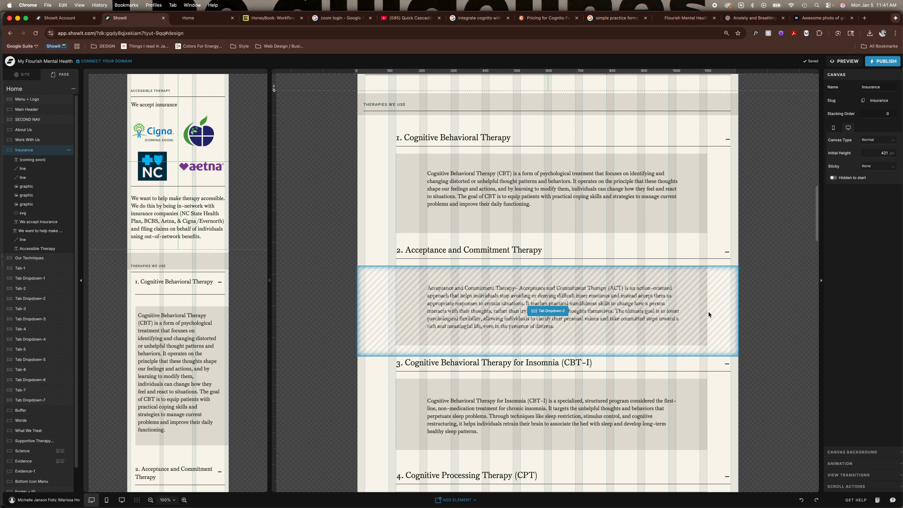
{"action": "scroll", "coordinate": [708, 315], "scroll_direction": "down", "scroll_amount": 6}
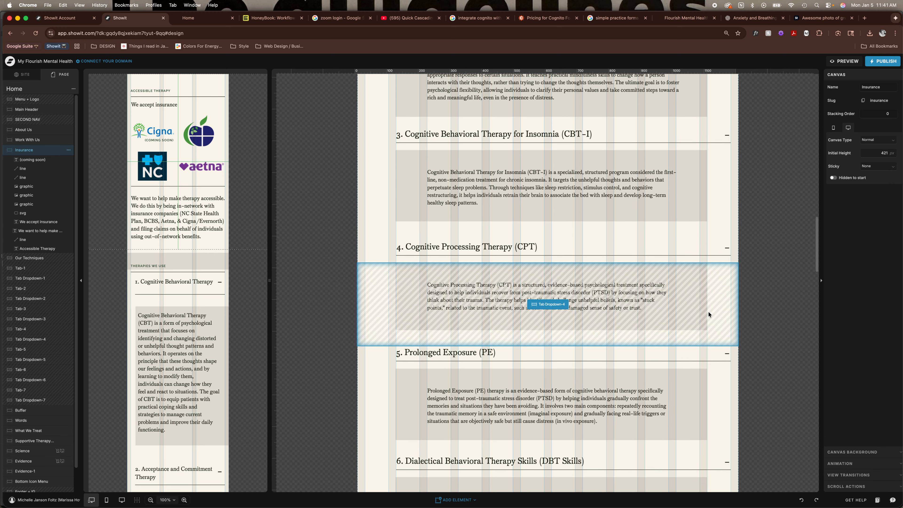
{"action": "scroll", "coordinate": [709, 315], "scroll_direction": "down", "scroll_amount": 1}
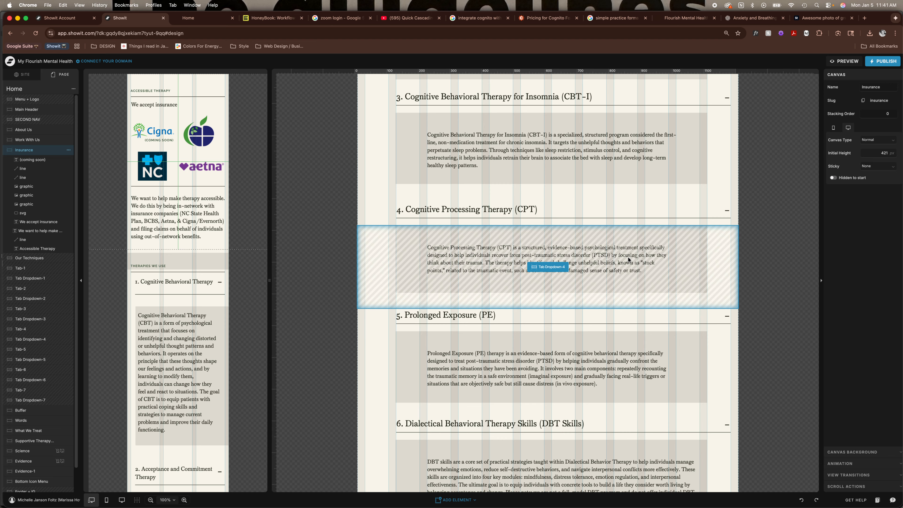
{"action": "left_click", "coordinate": [547, 267]}
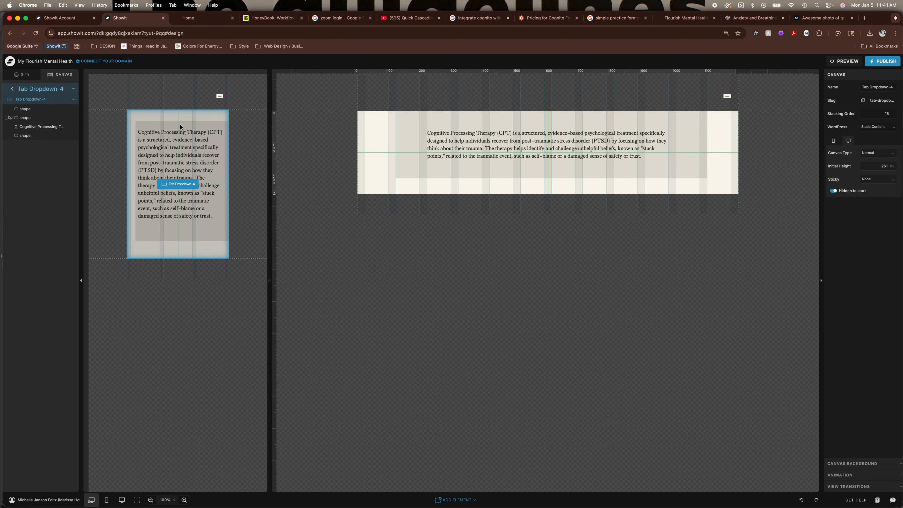
{"action": "left_click", "coordinate": [10, 90]}
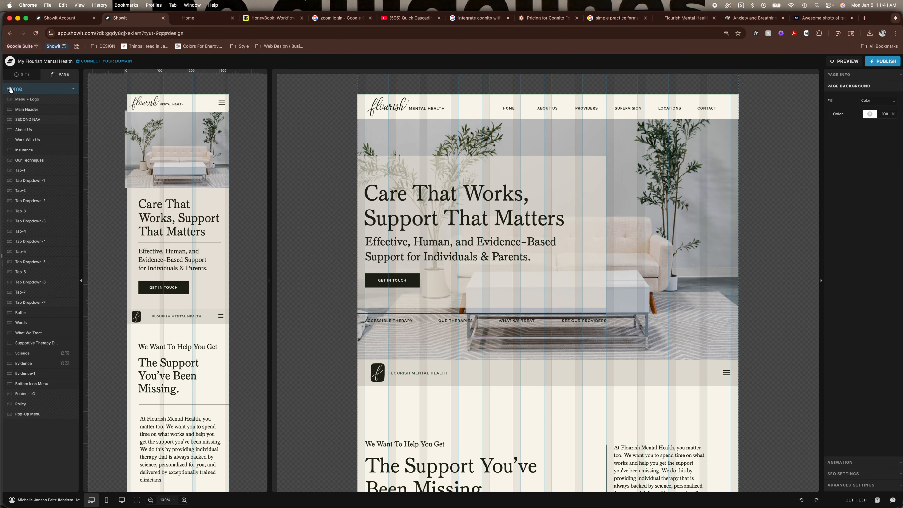
- View the Tab Dropdown-2 site canvas on its own, return to the Home page and look through it down to the What We Treat section
{"action": "scroll", "coordinate": [385, 225], "scroll_direction": "down", "scroll_amount": 10}
{"action": "scroll", "coordinate": [384, 223], "scroll_direction": "down", "scroll_amount": 10}
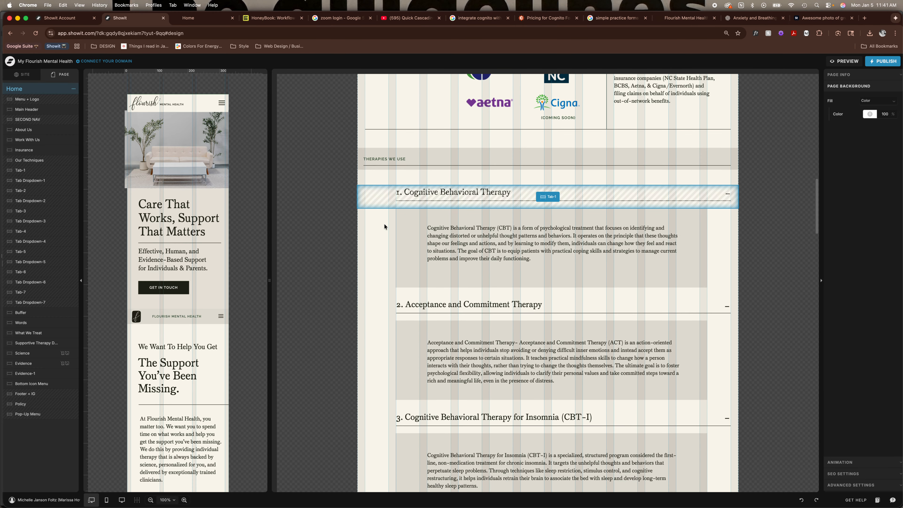
{"action": "left_click", "coordinate": [541, 197]}
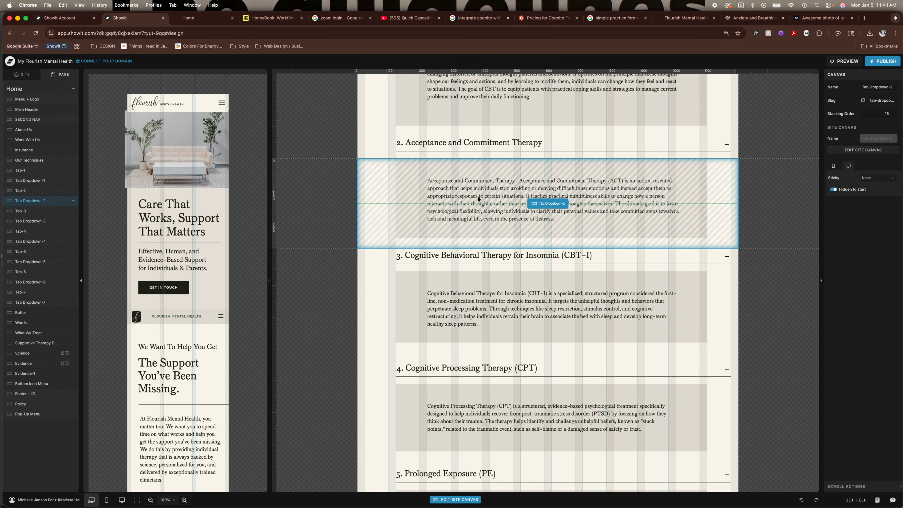
{"action": "double_click", "coordinate": [551, 204]}
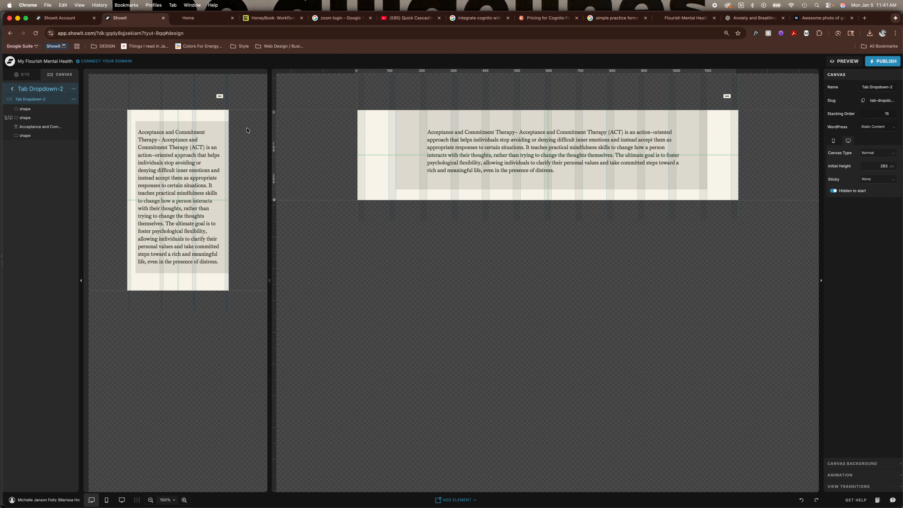
{"action": "left_click", "coordinate": [12, 88]}
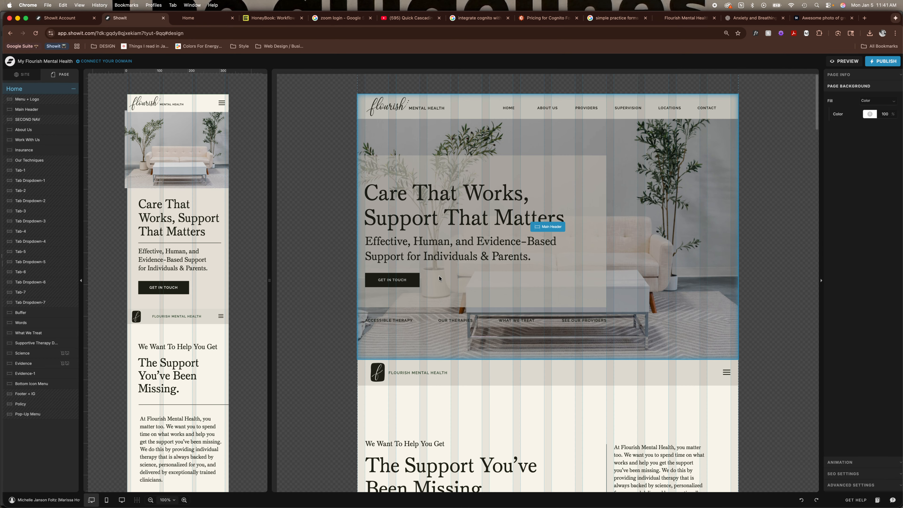
{"action": "scroll", "coordinate": [439, 275], "scroll_direction": "down", "scroll_amount": 20}
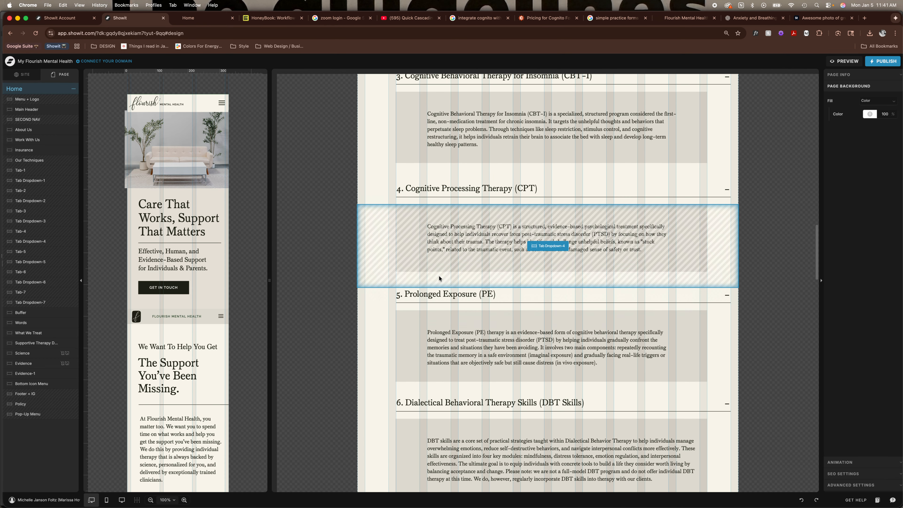
{"action": "scroll", "coordinate": [439, 276], "scroll_direction": "down", "scroll_amount": 20}
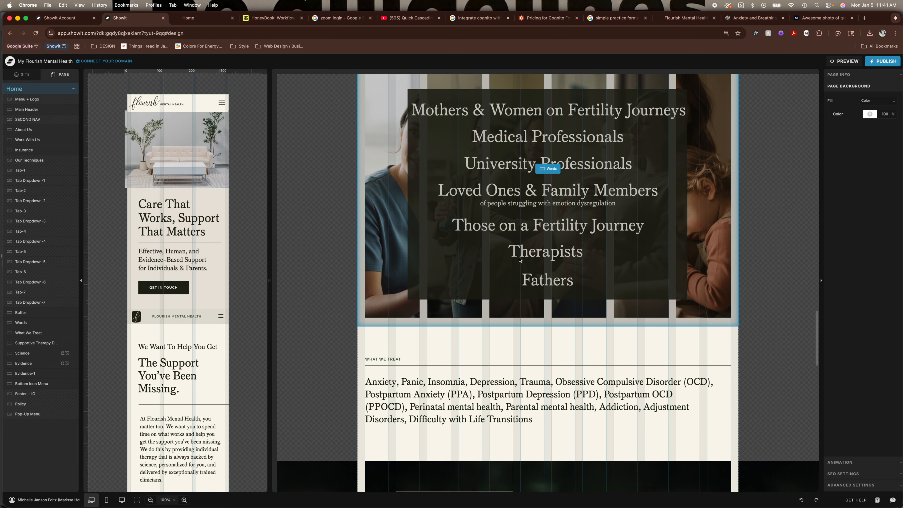
- Select the "Those on a Fertility Journey" and "University Professionals" text boxes in the Words canvas, and look through the page down to the footer
{"action": "left_click", "coordinate": [508, 245]}
{"action": "left_click", "coordinate": [497, 227]}
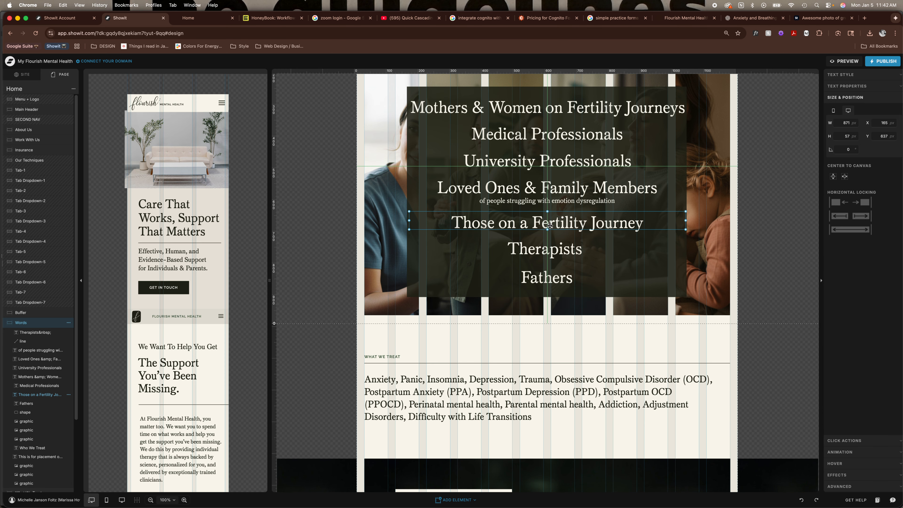
{"action": "left_click", "coordinate": [505, 161]}
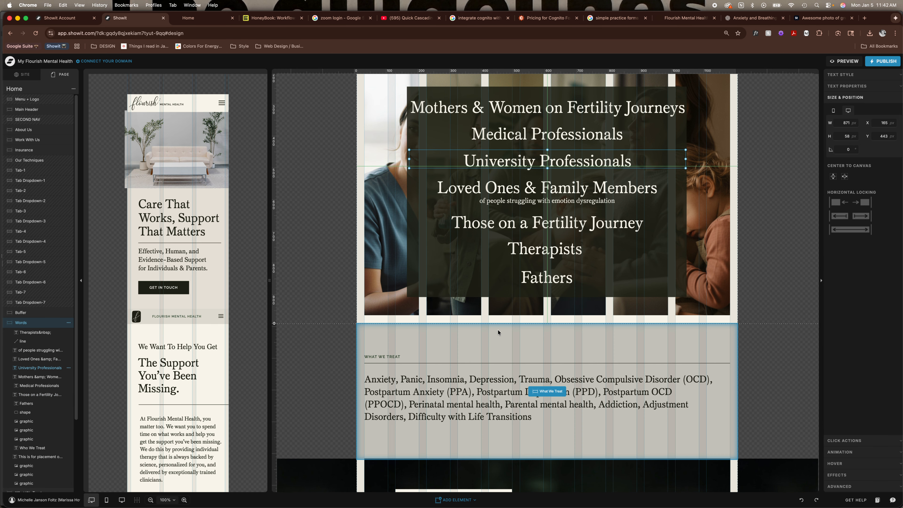
{"action": "scroll", "coordinate": [498, 332], "scroll_direction": "down", "scroll_amount": 9}
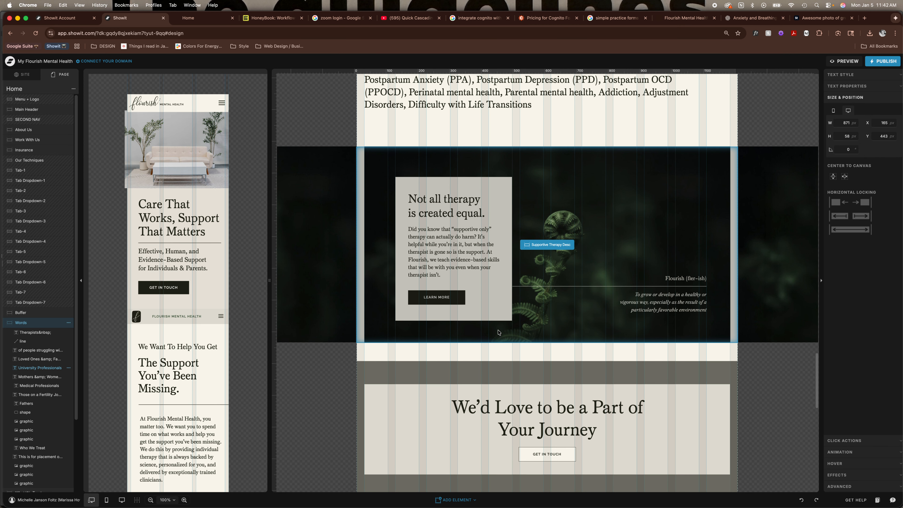
{"action": "scroll", "coordinate": [498, 333], "scroll_direction": "down", "scroll_amount": 8}
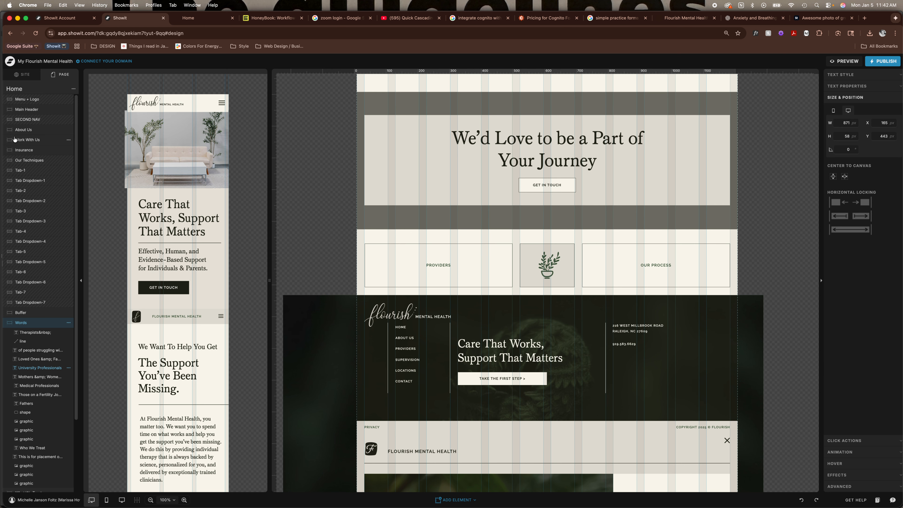
- Check the site's pages and site canvases, return to the Home page's canvas list and go back up to the therapies section
{"action": "left_click", "coordinate": [25, 75]}
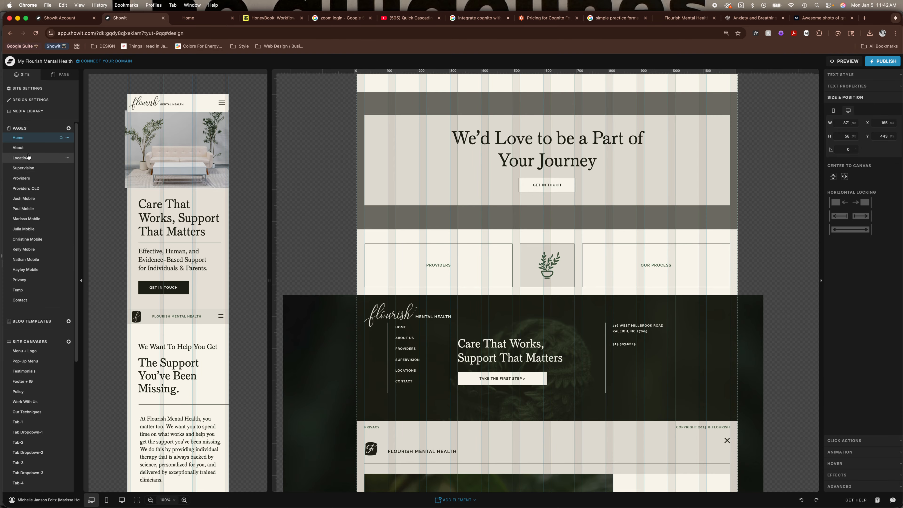
{"action": "left_click", "coordinate": [55, 76]}
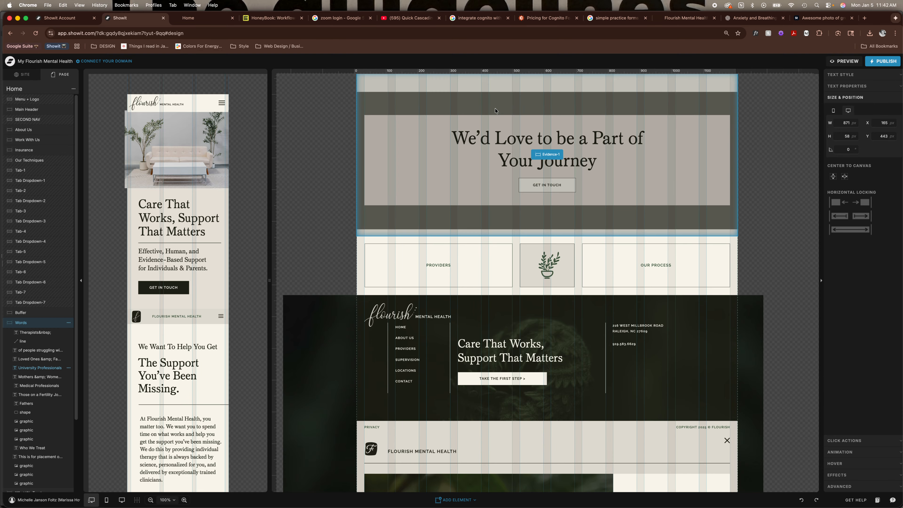
{"action": "scroll", "coordinate": [495, 111], "scroll_direction": "up", "scroll_amount": 15}
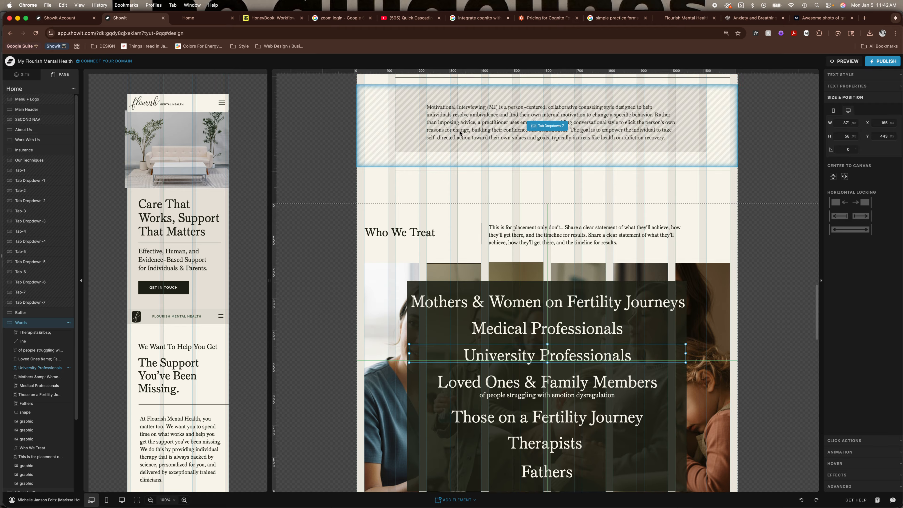
{"action": "scroll", "coordinate": [460, 130], "scroll_direction": "up", "scroll_amount": 8}
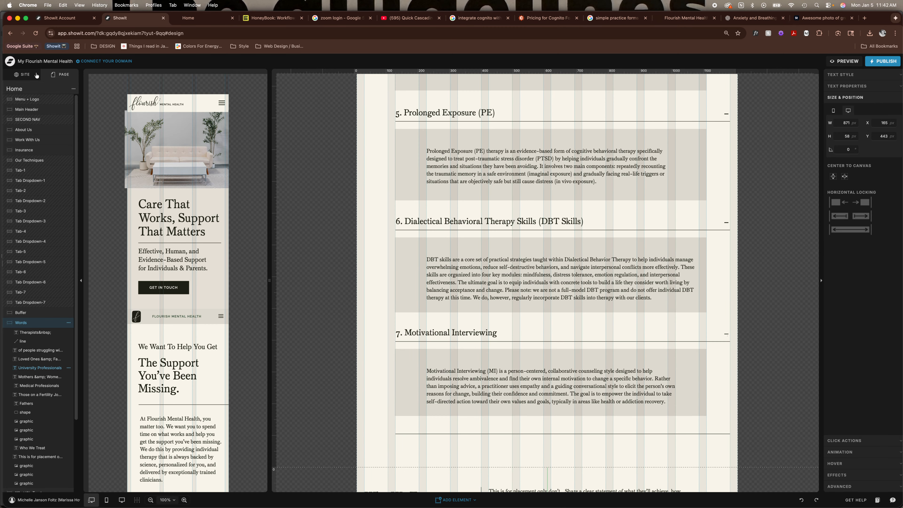
- Open the About page and select the body paragraph of its Philosophy section in the desktop layout
{"action": "left_click", "coordinate": [19, 75]}
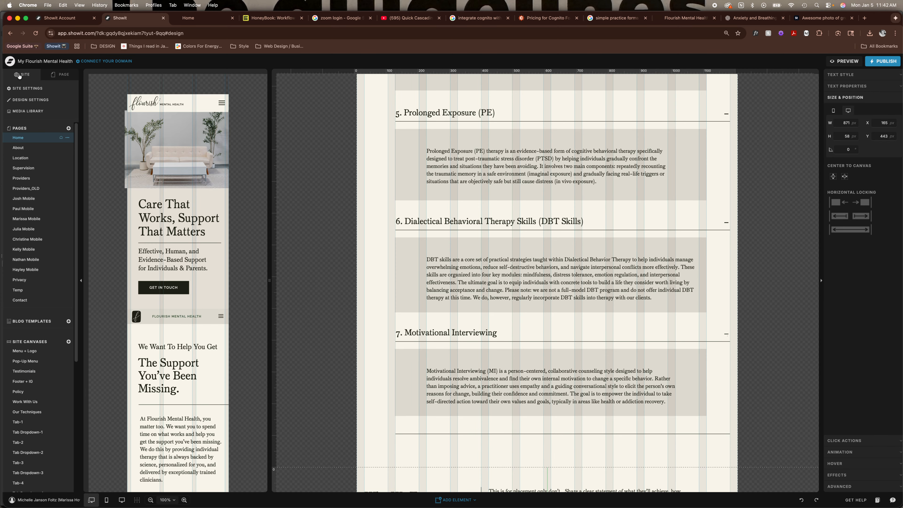
{"action": "left_click", "coordinate": [29, 149]}
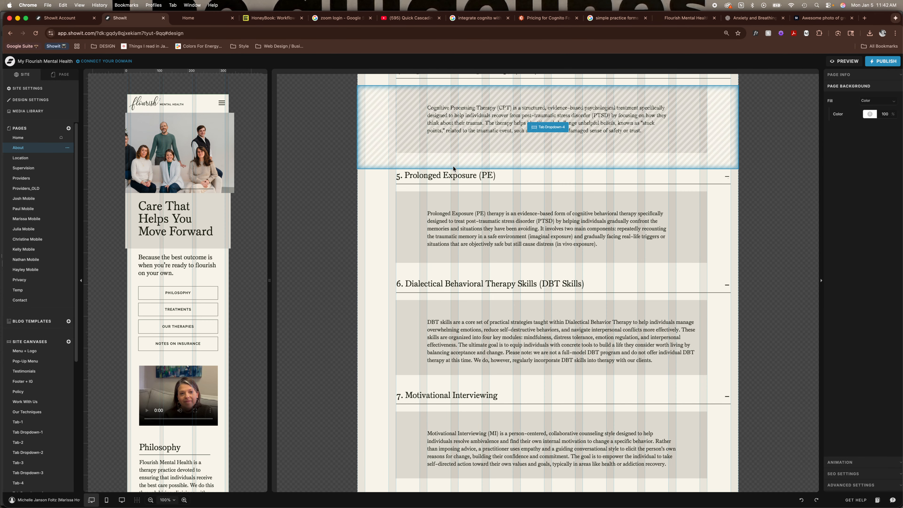
{"action": "scroll", "coordinate": [454, 169], "scroll_direction": "up", "scroll_amount": 15}
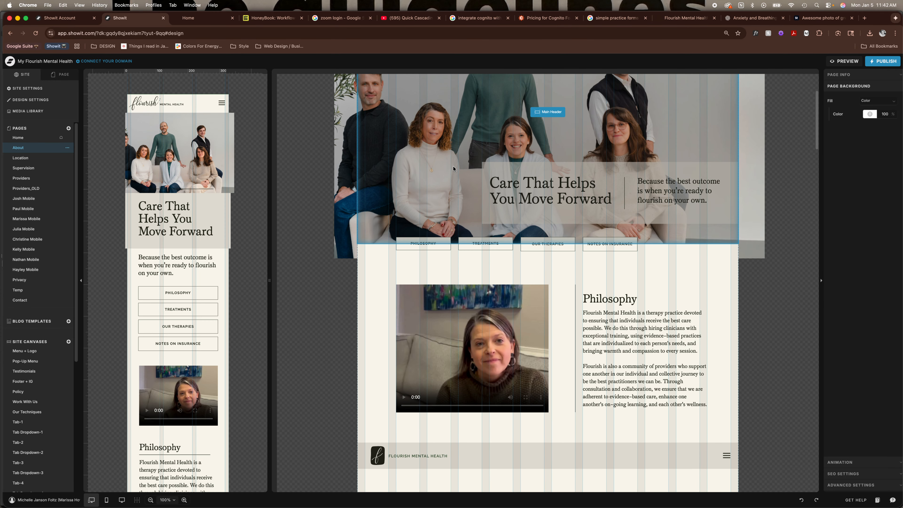
{"action": "left_click", "coordinate": [647, 332]}
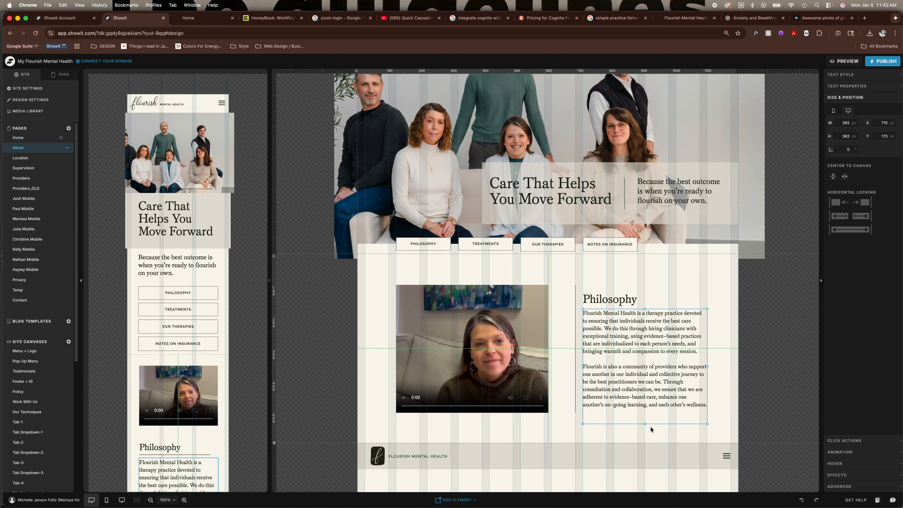
- Shorten the Philosophy canvas in the desktop layout to an initial height of 583 px
{"action": "scroll", "coordinate": [498, 320], "scroll_direction": "down", "scroll_amount": 1}
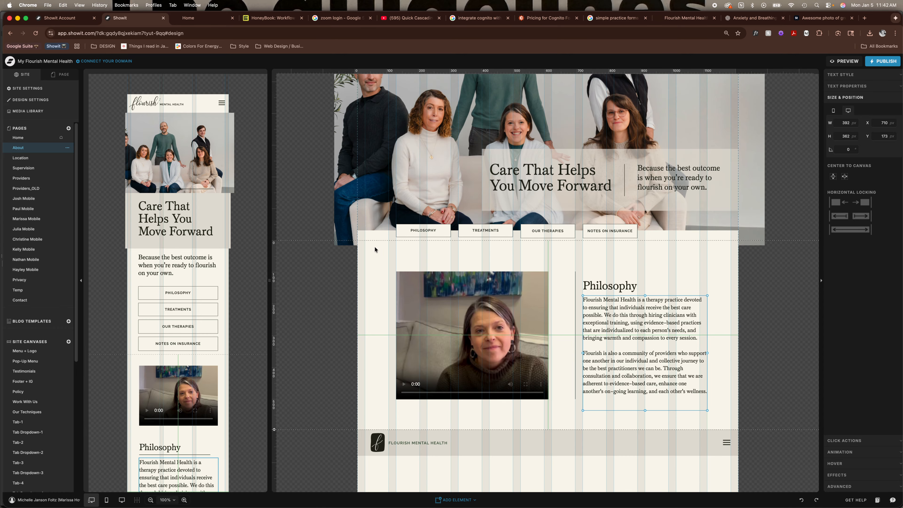
{"action": "scroll", "coordinate": [673, 351], "scroll_direction": "down", "scroll_amount": 2}
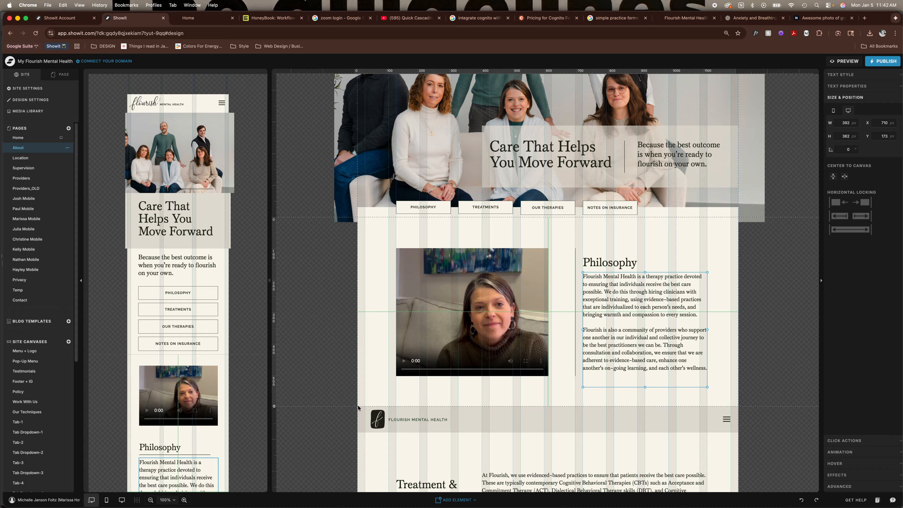
{"action": "left_click", "coordinate": [426, 397]}
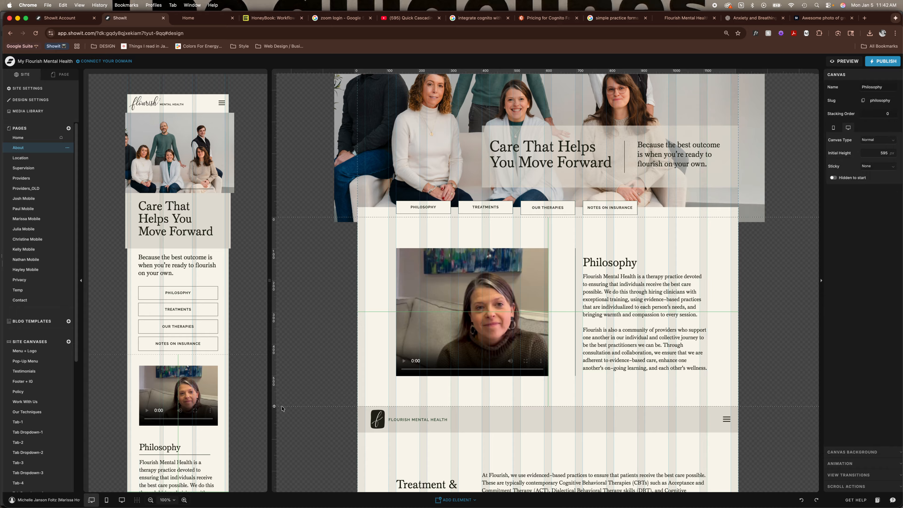
{"action": "mouse_move", "coordinate": [273, 406]}
{"action": "left_mouse_down"}
{"action": "mouse_move", "coordinate": [273, 421]}
{"action": "mouse_move", "coordinate": [273, 403]}
{"action": "left_mouse_up"}
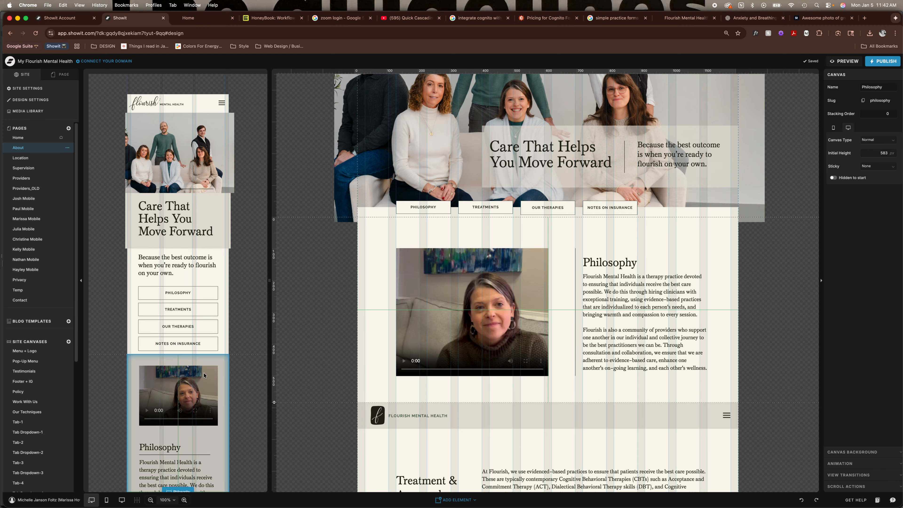
- Look through the Philosophy section's mobile layout, and show the desktop and mobile layouts separately before returning to the side-by-side view
{"action": "scroll", "coordinate": [180, 450], "scroll_direction": "down", "scroll_amount": 2}
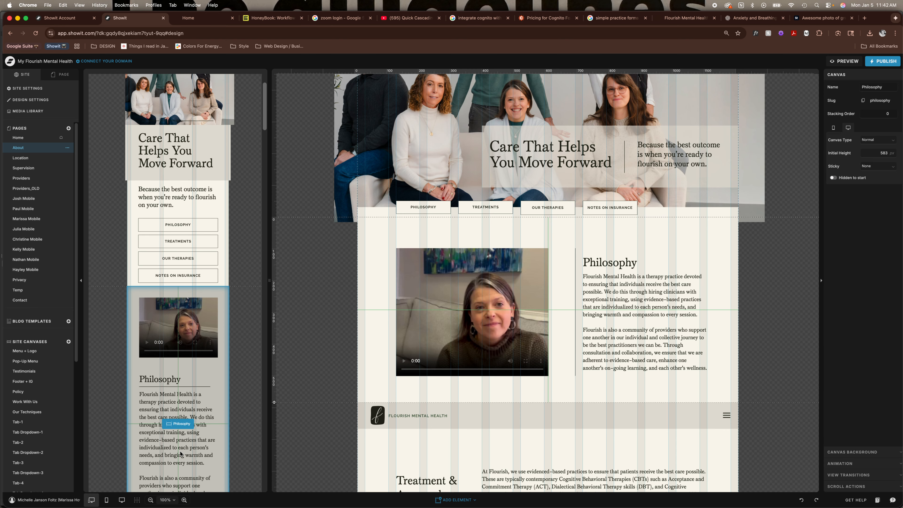
{"action": "scroll", "coordinate": [180, 452], "scroll_direction": "down", "scroll_amount": 6}
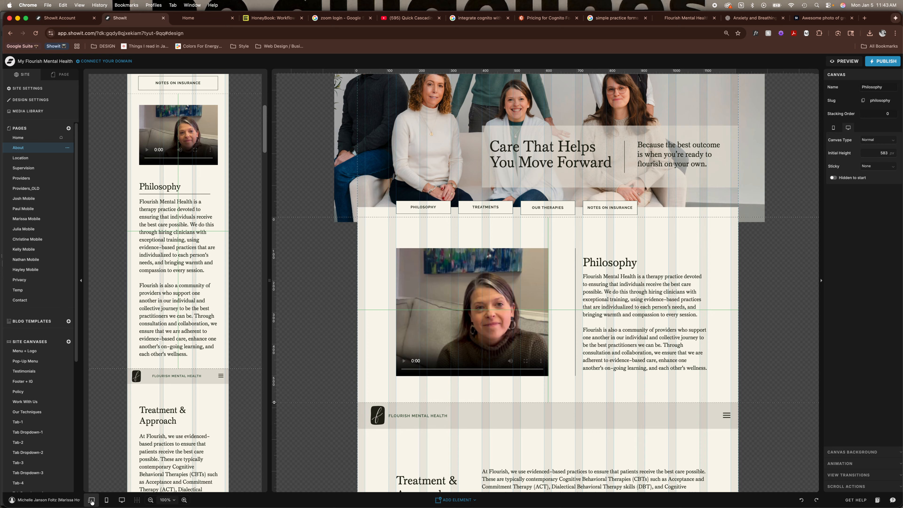
{"action": "left_click", "coordinate": [122, 500]}
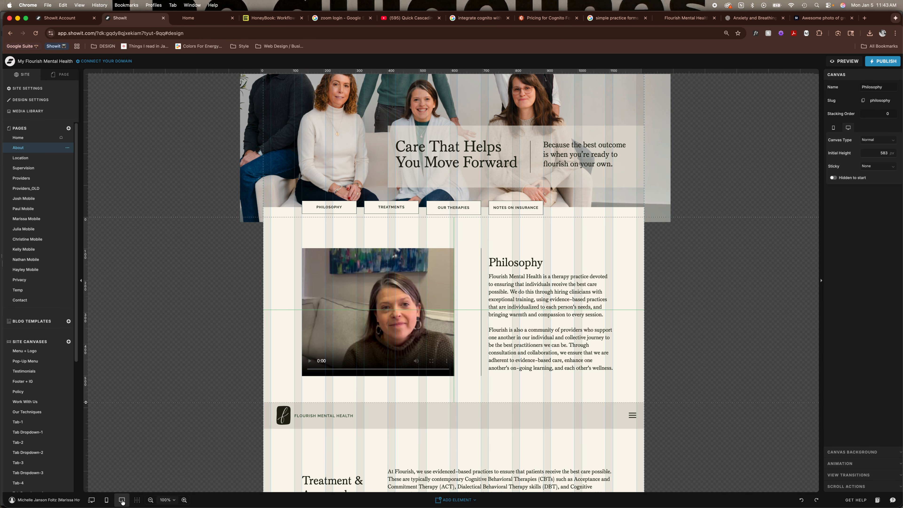
{"action": "left_click", "coordinate": [107, 500]}
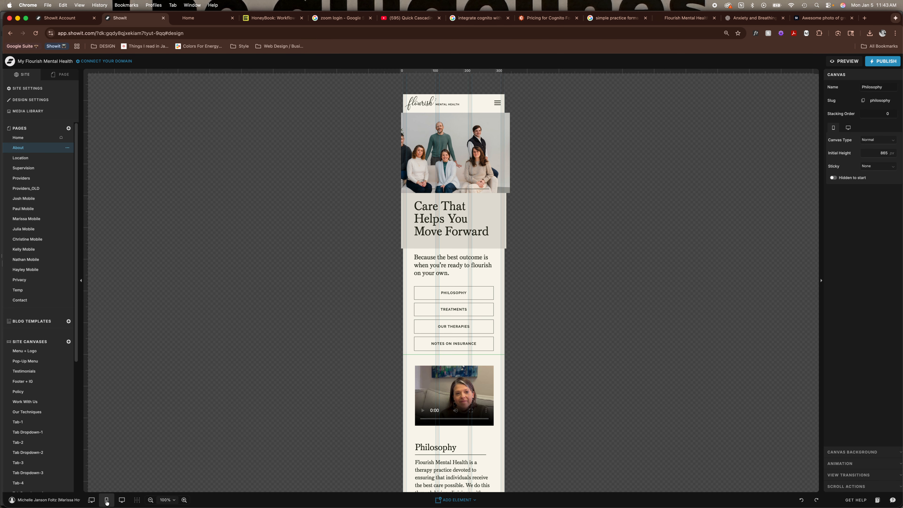
{"action": "left_click", "coordinate": [91, 500]}
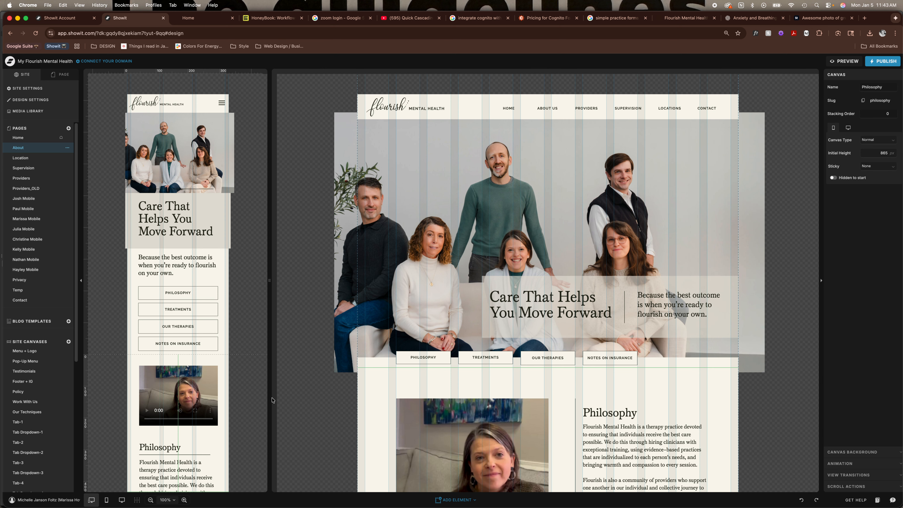
- Shorten the Treatment & Approach canvas in the mobile layout to an initial height of 681 px
{"action": "scroll", "coordinate": [319, 396], "scroll_direction": "down", "scroll_amount": 6}
{"action": "scroll", "coordinate": [319, 396], "scroll_direction": "down", "scroll_amount": 5}
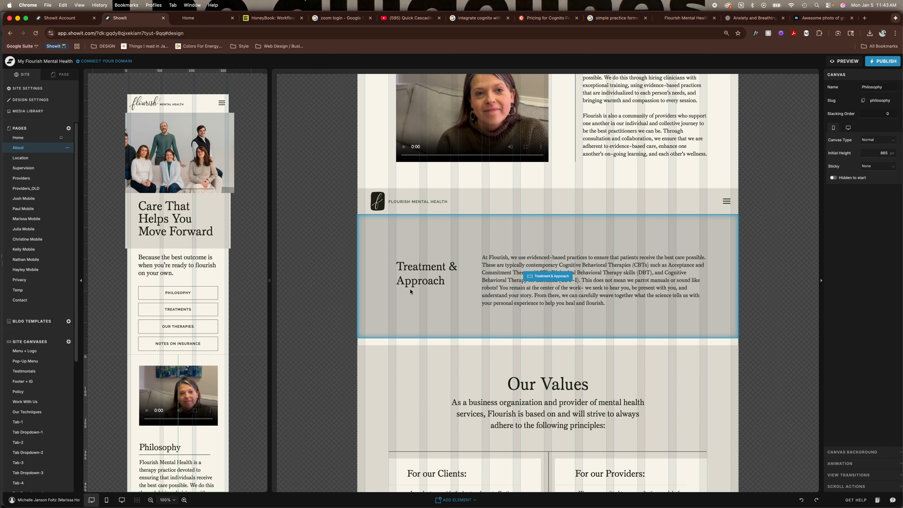
{"action": "scroll", "coordinate": [218, 306], "scroll_direction": "down", "scroll_amount": 10}
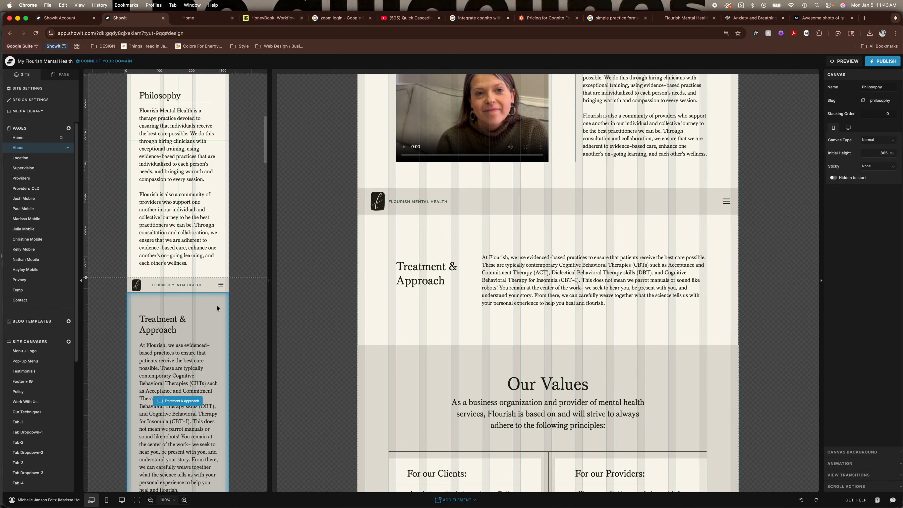
{"action": "scroll", "coordinate": [216, 305], "scroll_direction": "down", "scroll_amount": 3}
{"action": "left_click", "coordinate": [192, 239]}
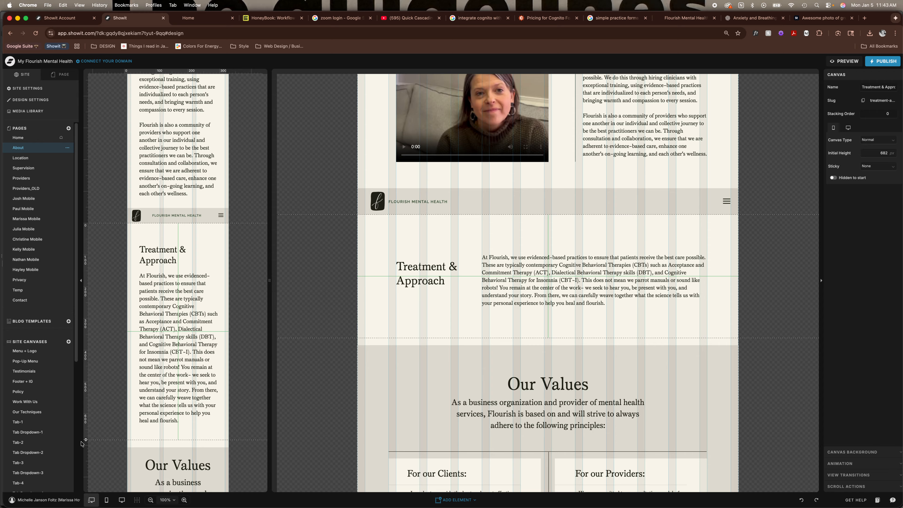
{"action": "left_click_drag", "start_coordinate": [86, 440], "coordinate": [85, 439]}
- Compare the Our Values and Therapies We Use sections across the desktop and mobile layouts, and select the mobile Tab Dropdown-2 canvas
{"action": "scroll", "coordinate": [333, 358], "scroll_direction": "down", "scroll_amount": 3}
{"action": "scroll", "coordinate": [334, 358], "scroll_direction": "down", "scroll_amount": 10}
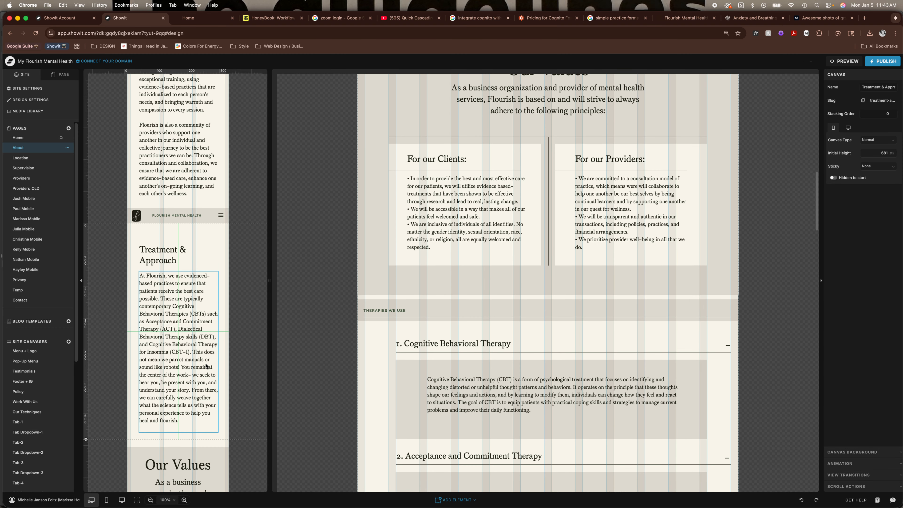
{"action": "scroll", "coordinate": [205, 364], "scroll_direction": "down", "scroll_amount": 10}
{"action": "scroll", "coordinate": [205, 364], "scroll_direction": "down", "scroll_amount": 5}
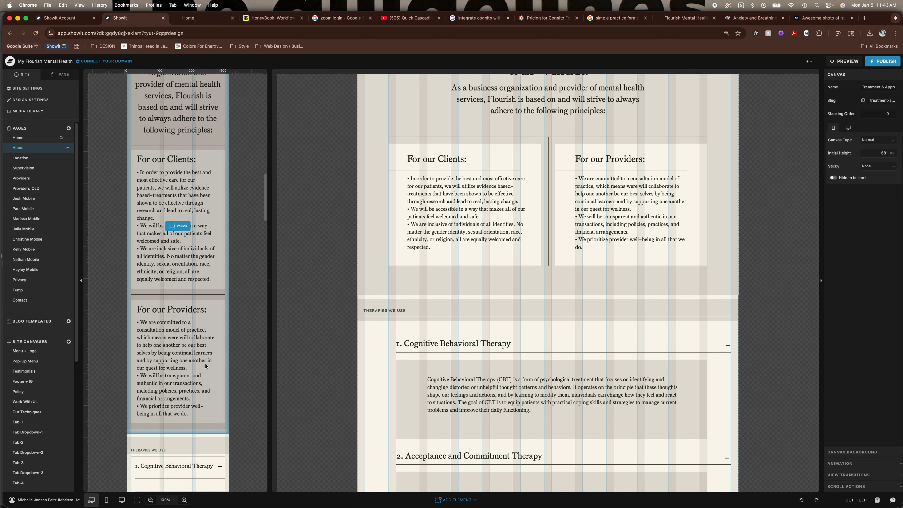
{"action": "scroll", "coordinate": [349, 362], "scroll_direction": "down", "scroll_amount": 1}
{"action": "scroll", "coordinate": [350, 363], "scroll_direction": "down", "scroll_amount": 10}
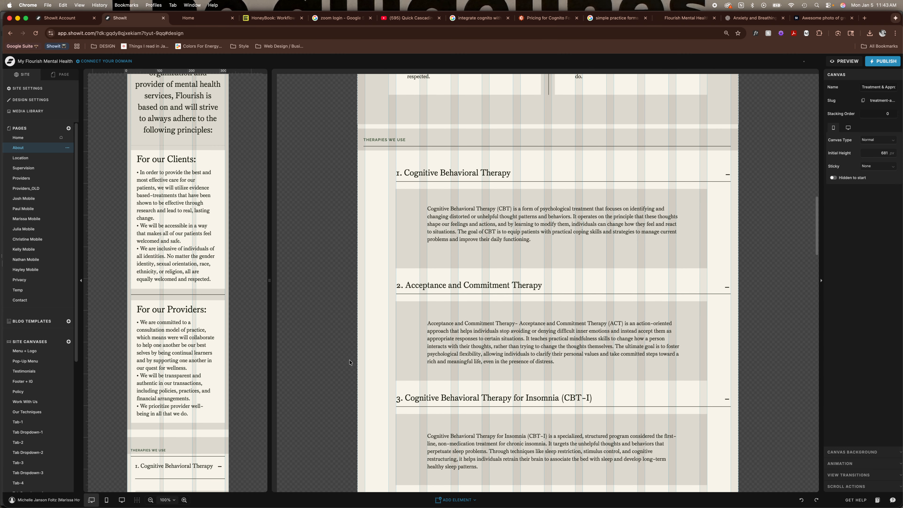
{"action": "scroll", "coordinate": [239, 377], "scroll_direction": "down", "scroll_amount": 7}
{"action": "scroll", "coordinate": [239, 377], "scroll_direction": "down", "scroll_amount": 6}
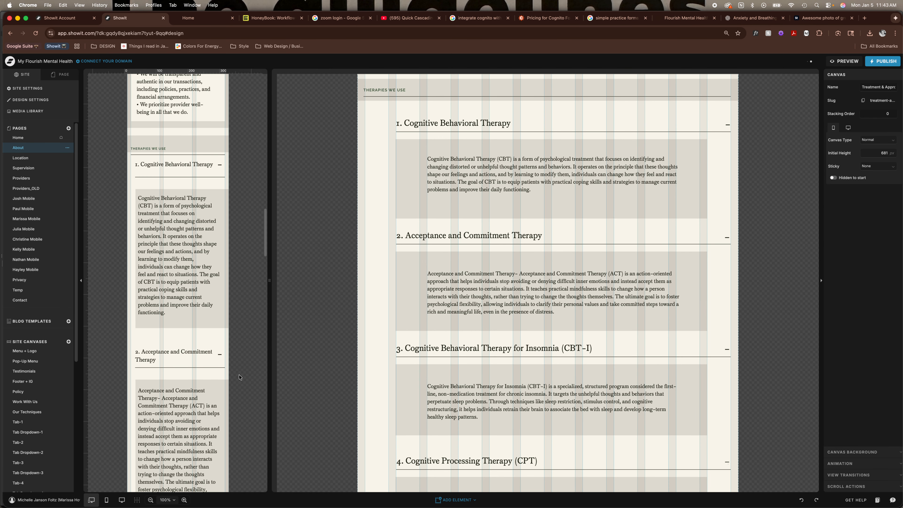
{"action": "left_click", "coordinate": [195, 375]}
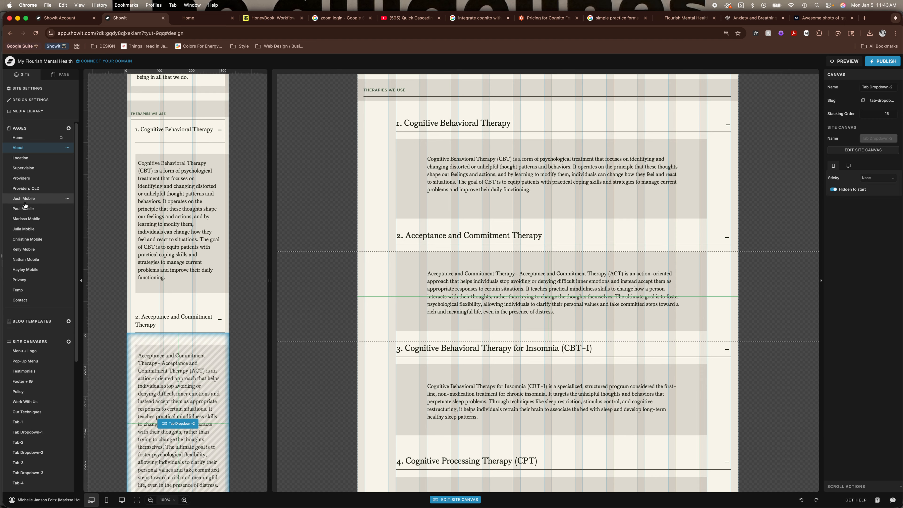
- Open the Providers page, go up to its Our Providers section and show the list of the page's canvases
{"action": "left_click", "coordinate": [22, 178]}
{"action": "scroll", "coordinate": [321, 200], "scroll_direction": "up", "scroll_amount": 10}
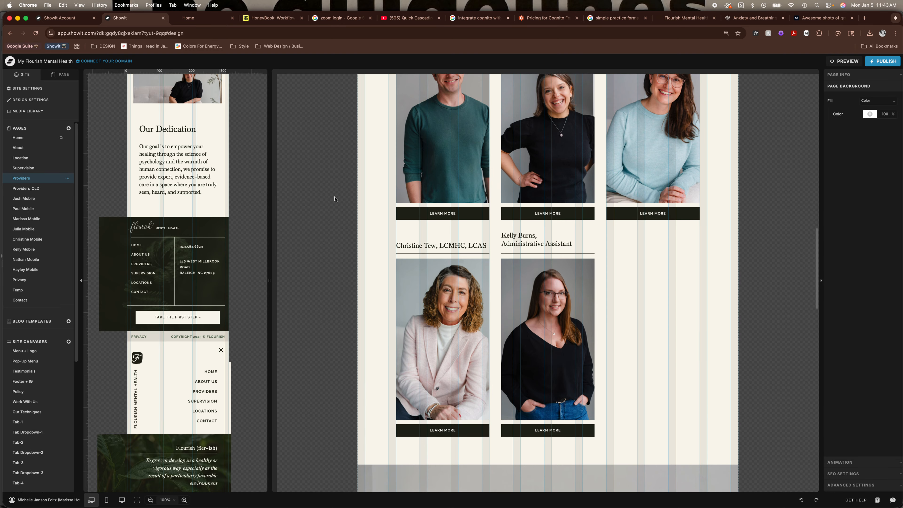
{"action": "scroll", "coordinate": [335, 199], "scroll_direction": "up", "scroll_amount": 2}
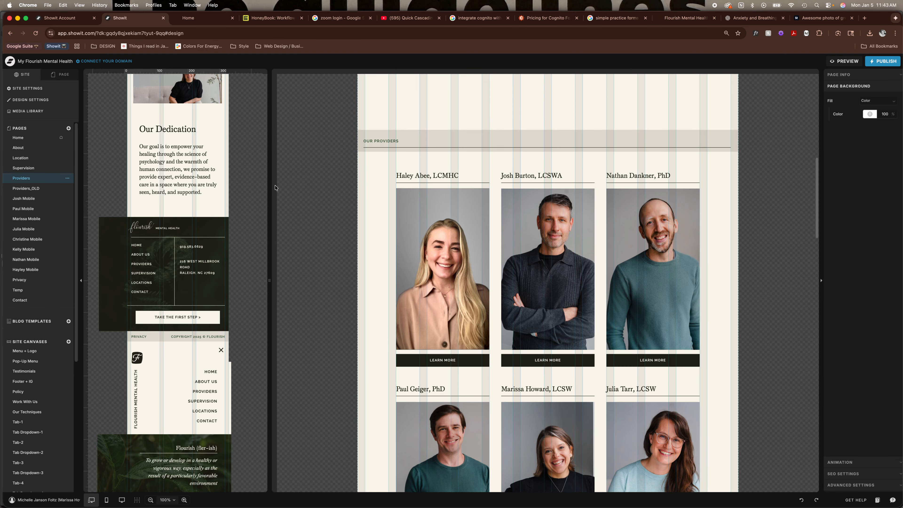
{"action": "left_click", "coordinate": [55, 75]}
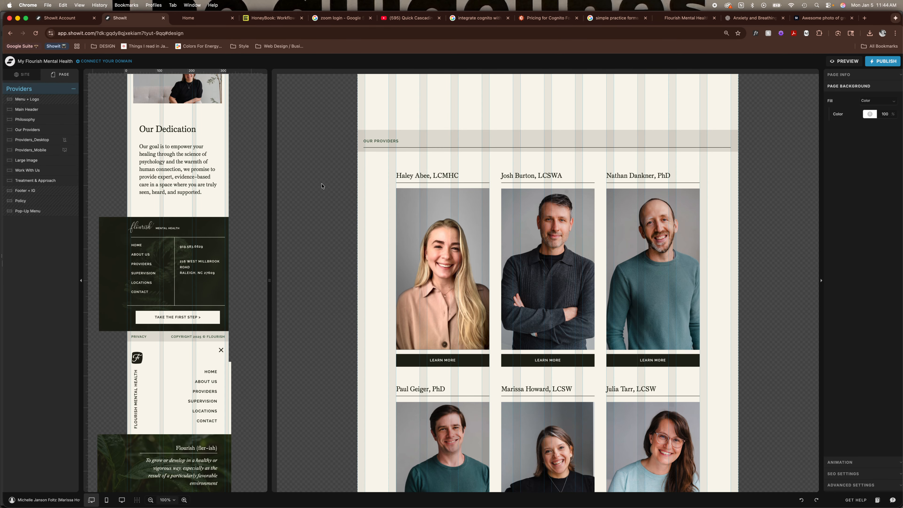
- Inspect the Providers_Desktop canvas with its views, compare it with the Providers_Mobile canvas and return to Providers_Desktop
{"action": "left_click", "coordinate": [378, 180]}
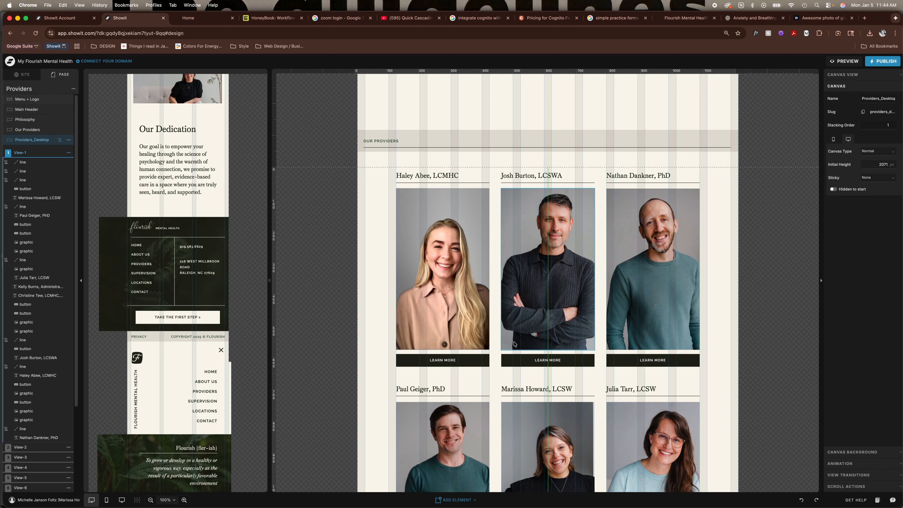
{"action": "scroll", "coordinate": [24, 144], "scroll_direction": "down", "scroll_amount": 3}
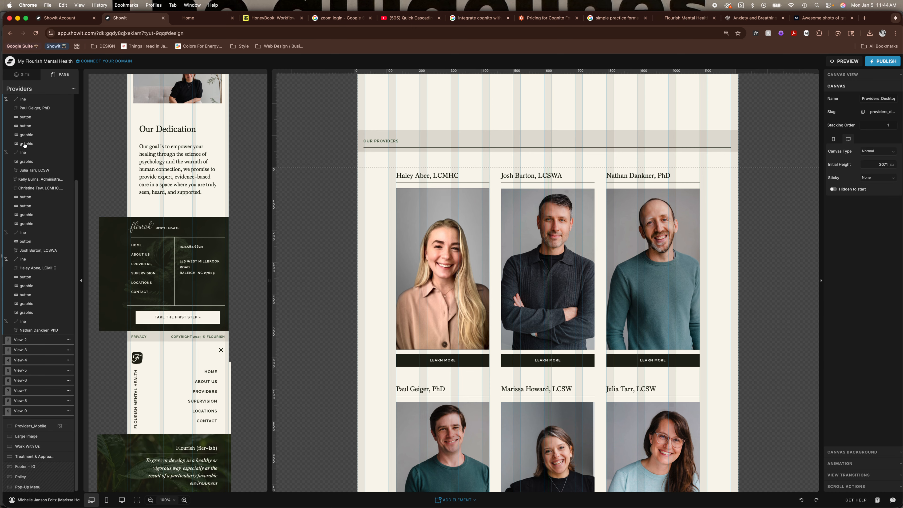
{"action": "left_click", "coordinate": [35, 427]}
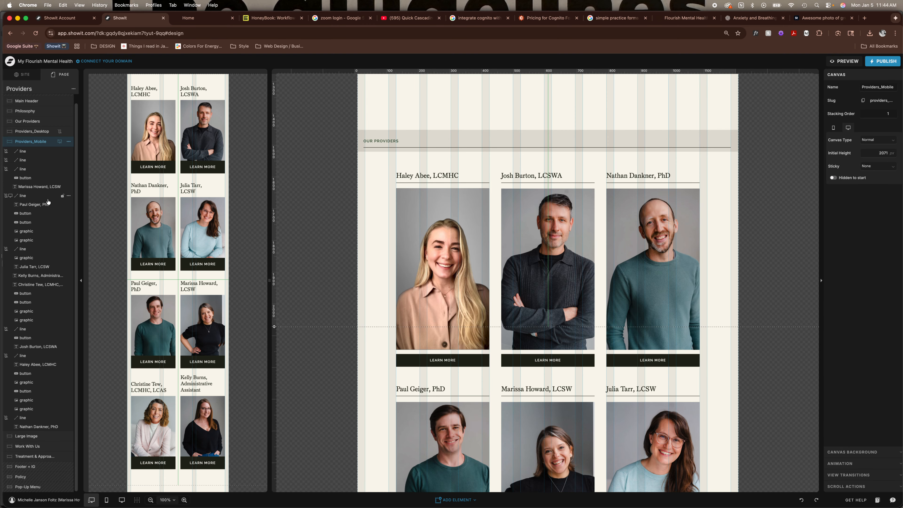
{"action": "left_click", "coordinate": [39, 132]}
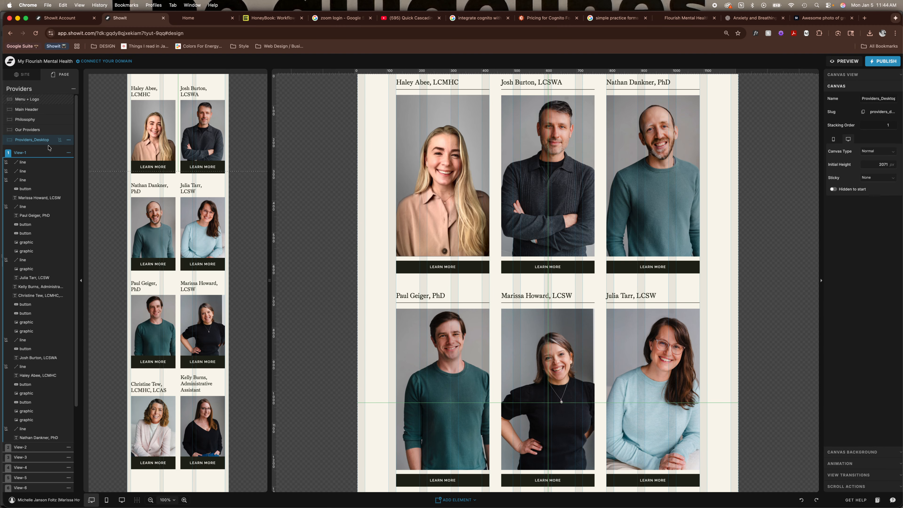
- Show View-2 of the Providers_Desktop canvas and select its biography paragraph, and move on through Providers_Mobile to the Large Image canvas
{"action": "left_click", "coordinate": [16, 446]}
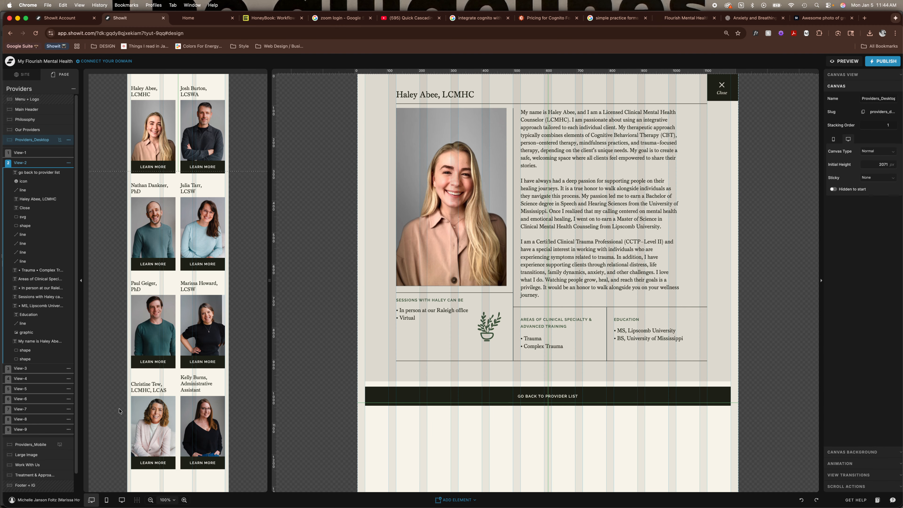
{"action": "left_click", "coordinate": [552, 153]}
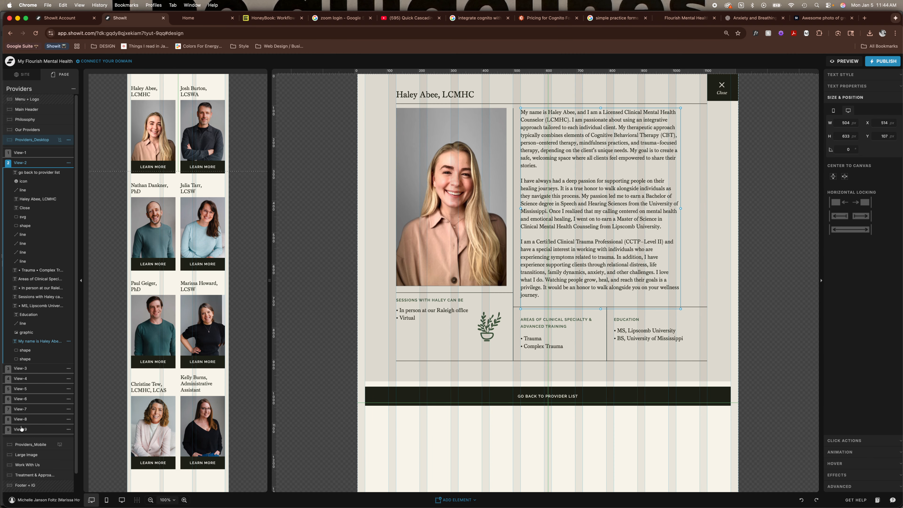
{"action": "left_click", "coordinate": [26, 445]}
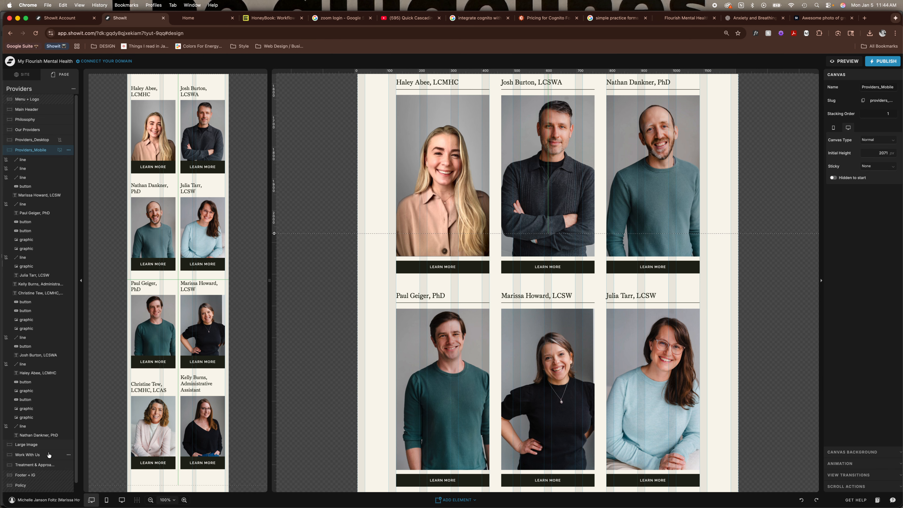
{"action": "left_click", "coordinate": [39, 445]}
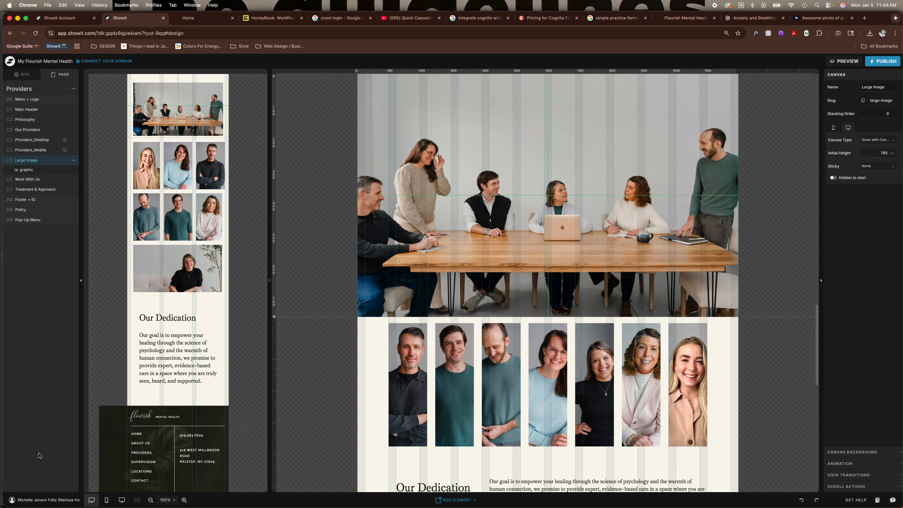